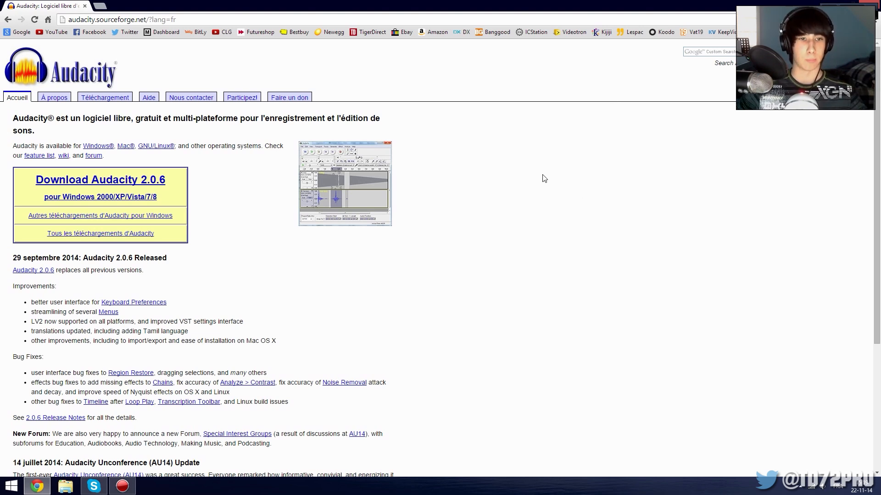
# Close the browser and launch Audacity by searching the computer for "au".
pyautogui.click(874, 4)
pyautogui.moveTo(877, 60)
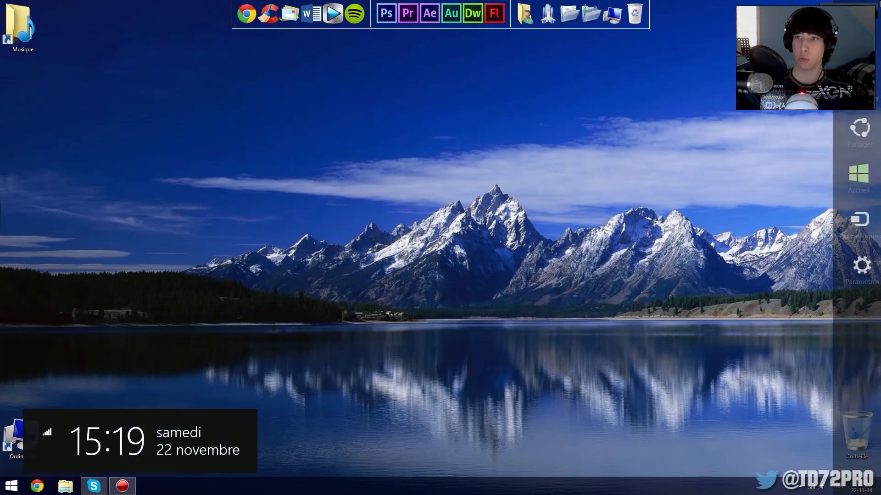
pyautogui.click(856, 85)
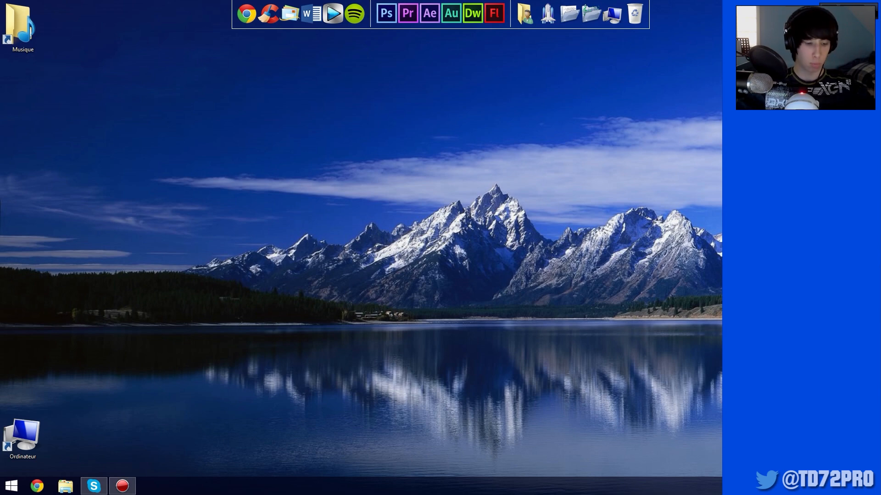
pyautogui.write('au')
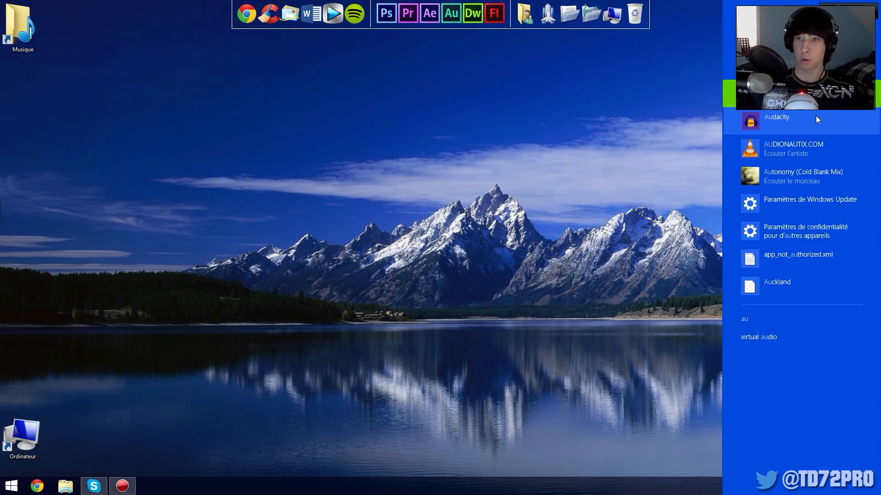
pyautogui.click(816, 116)
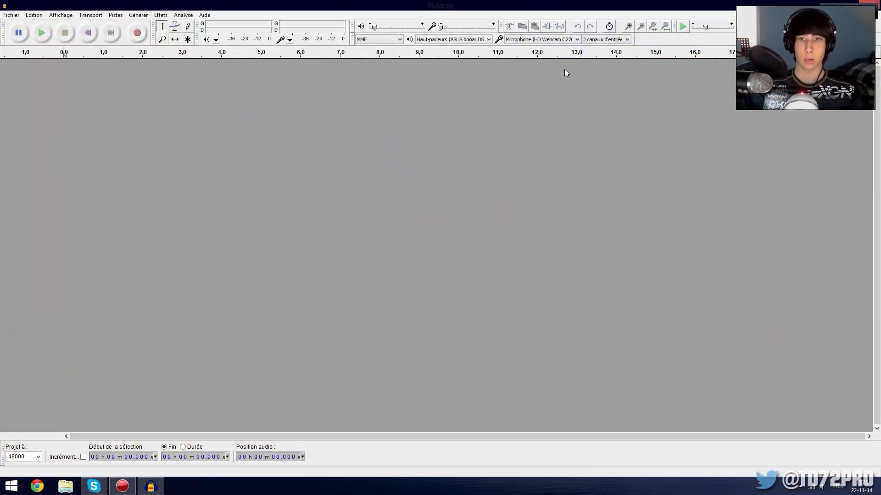
# Set the recording device to the Yeti Stereo Microphone.
pyautogui.click(517, 40)
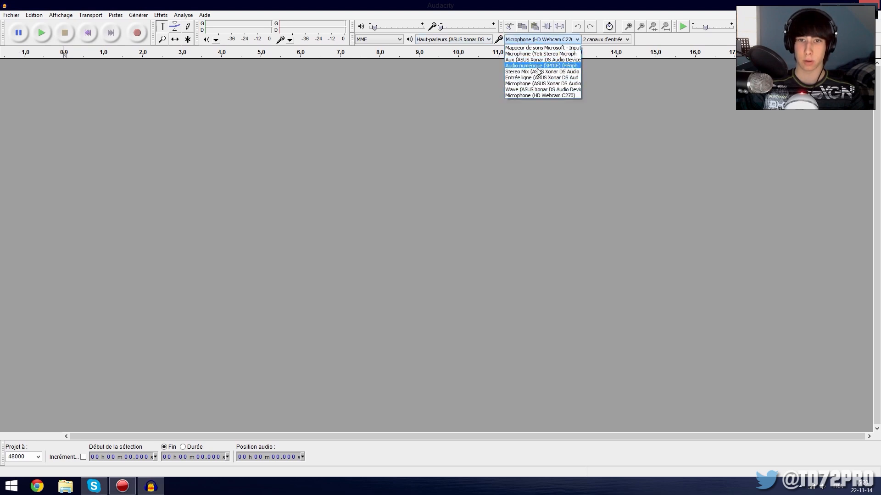
pyautogui.click(565, 54)
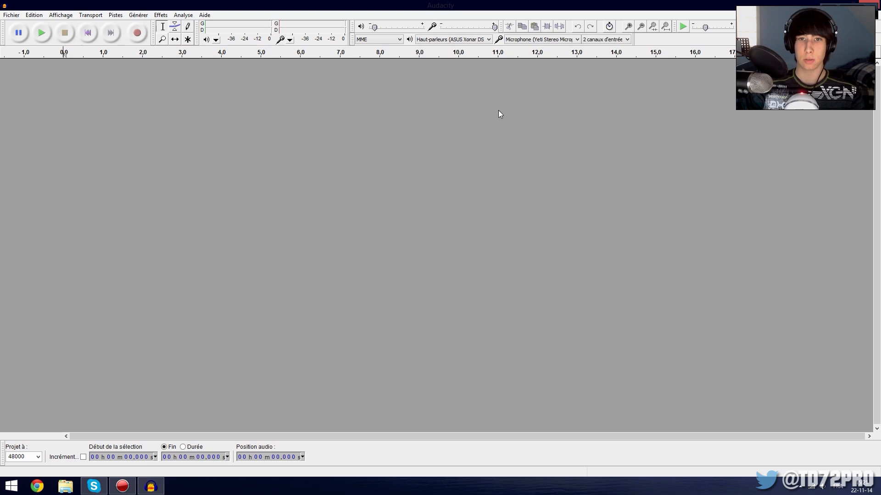
# Record a test clip of about 8.7 s and delete its track after playing it back from about 3.8 s.
pyautogui.click(137, 33)
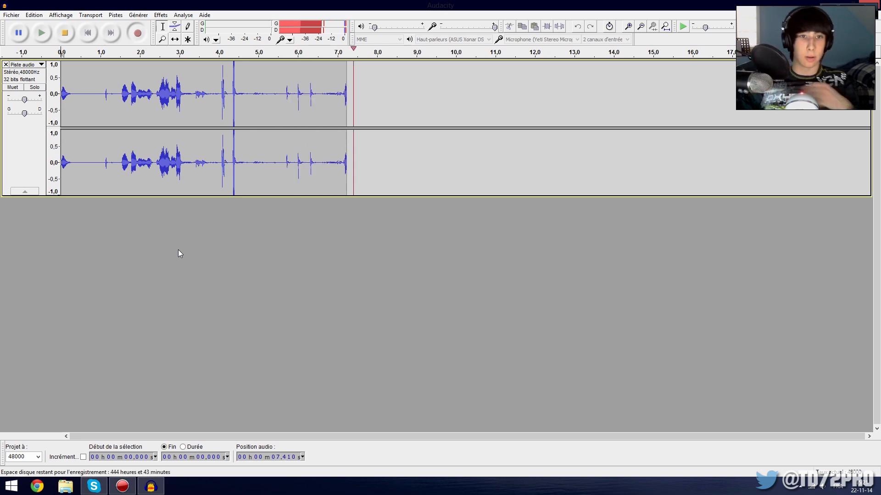
pyautogui.press('space')
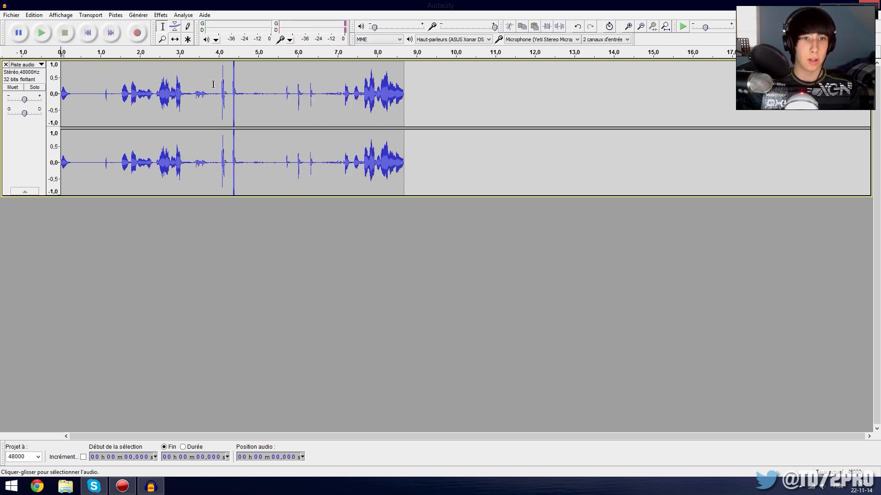
pyautogui.click(210, 84)
pyautogui.click(41, 34)
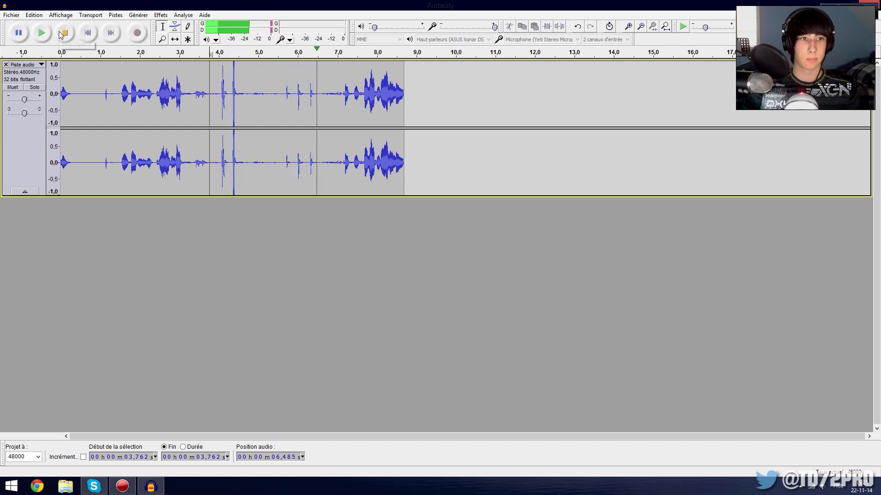
pyautogui.press('space')
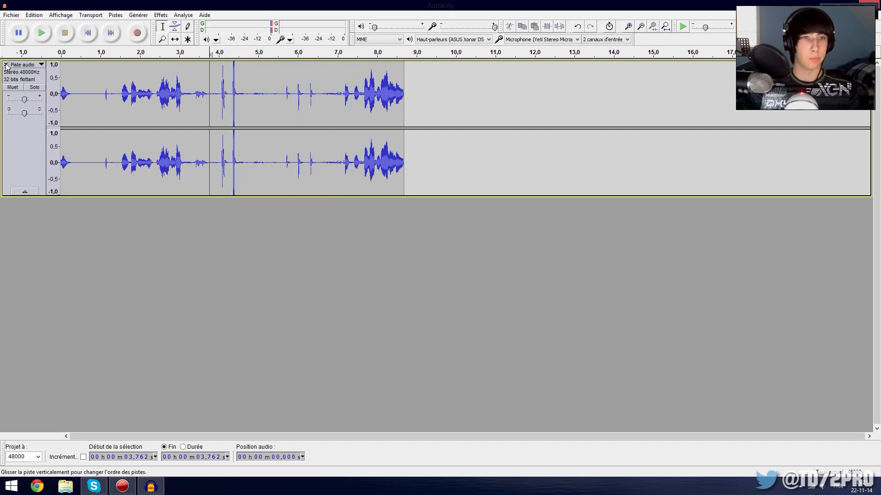
pyautogui.click(6, 65)
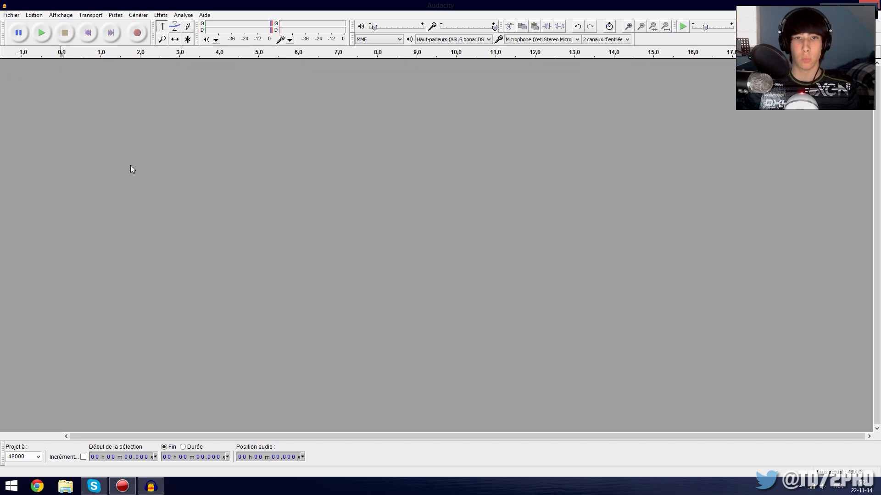
# Record a test clip of about 6.8 s and delete its track after listening to it.
pyautogui.click(138, 33)
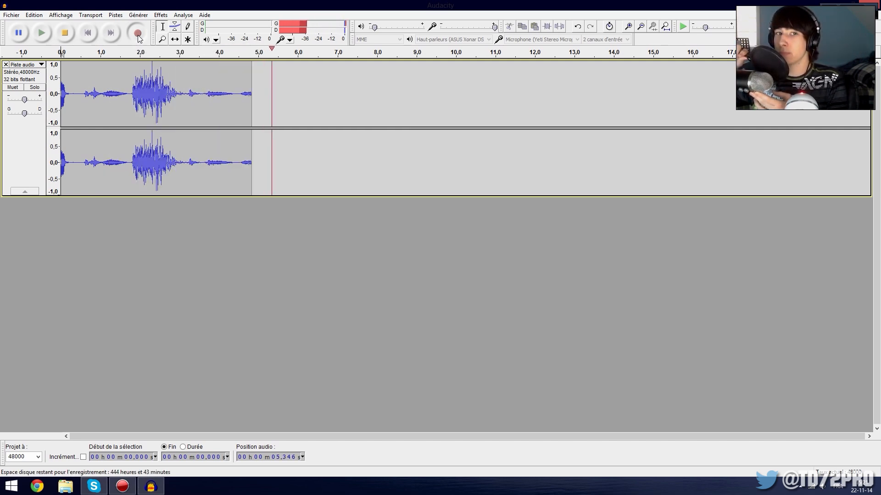
pyautogui.click(64, 34)
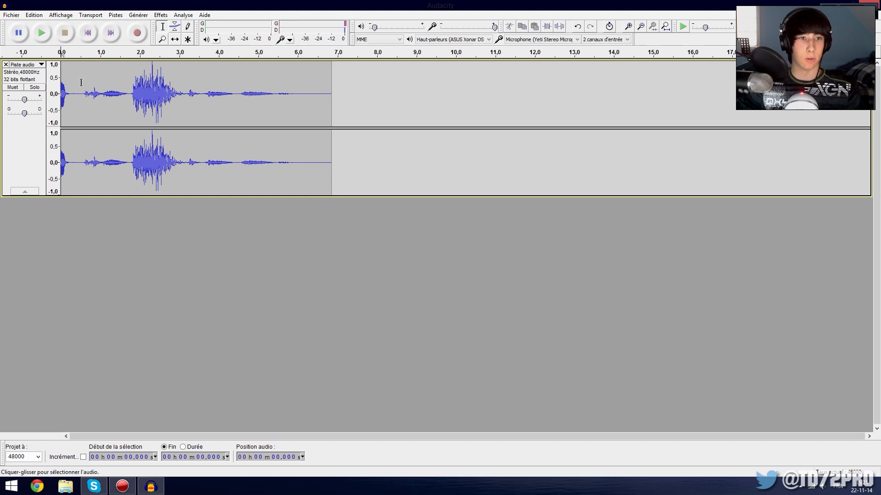
pyautogui.click(46, 33)
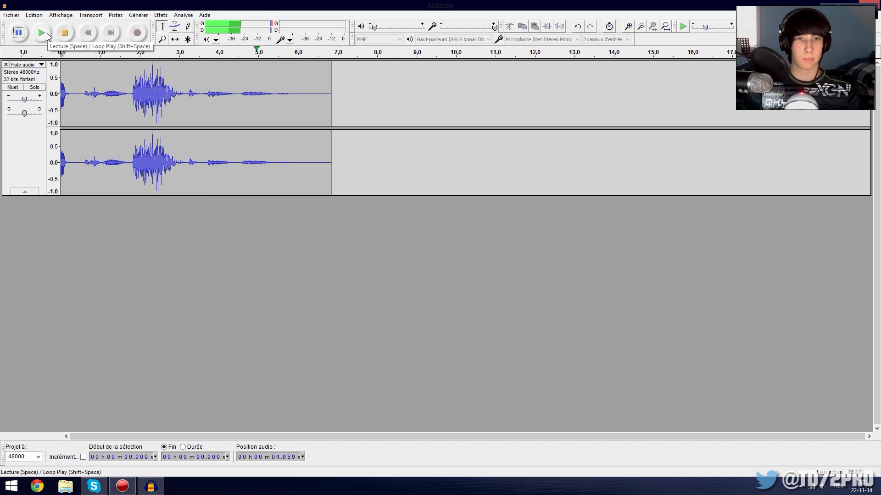
pyautogui.click(6, 65)
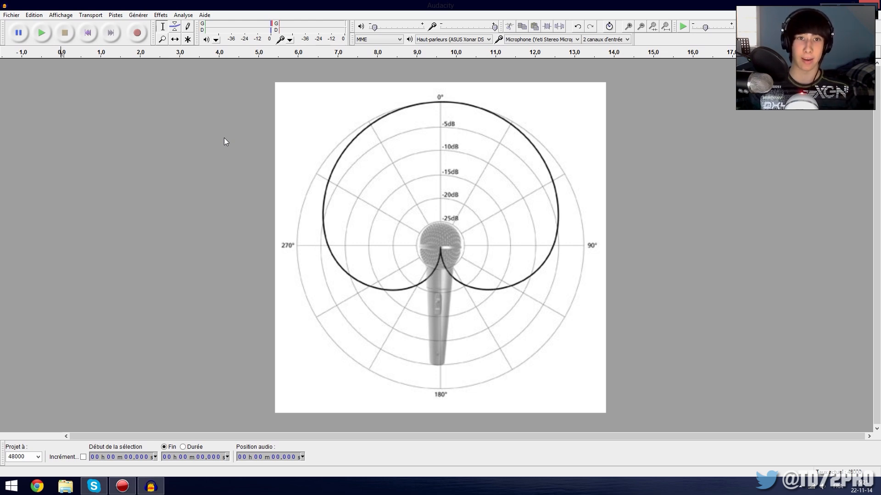
# Record a test clip of about 6.5 s and delete its track after playing it back from near the start.
pyautogui.click(136, 34)
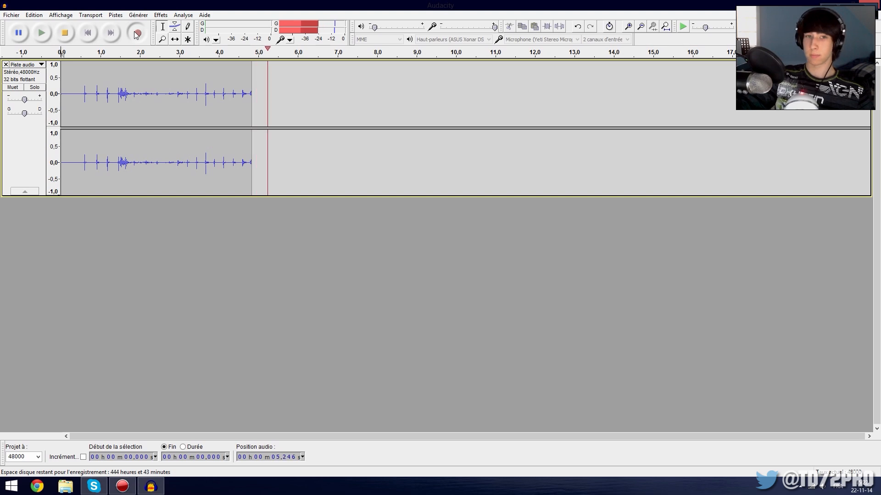
pyautogui.click(63, 37)
pyautogui.click(63, 83)
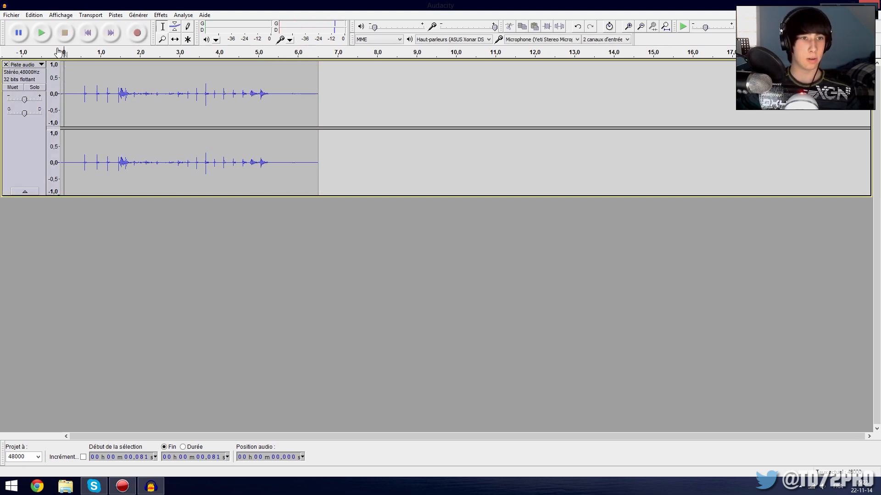
pyautogui.click(43, 33)
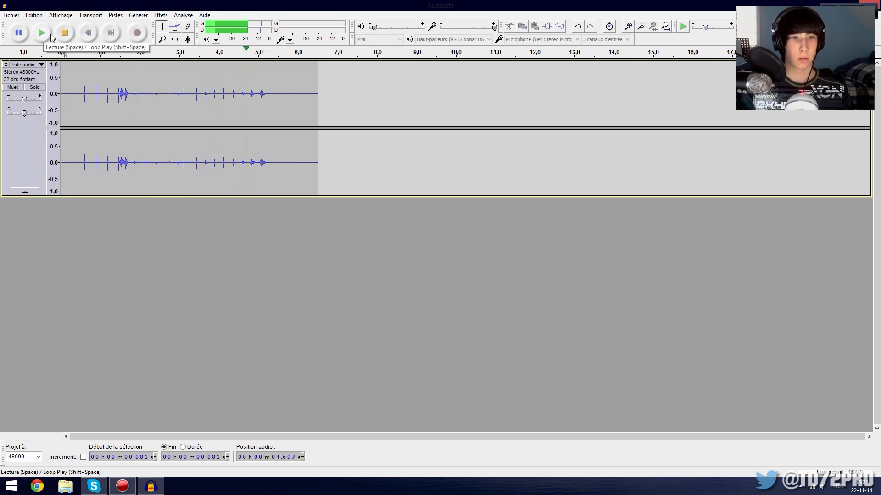
pyautogui.click(62, 32)
pyautogui.click(6, 65)
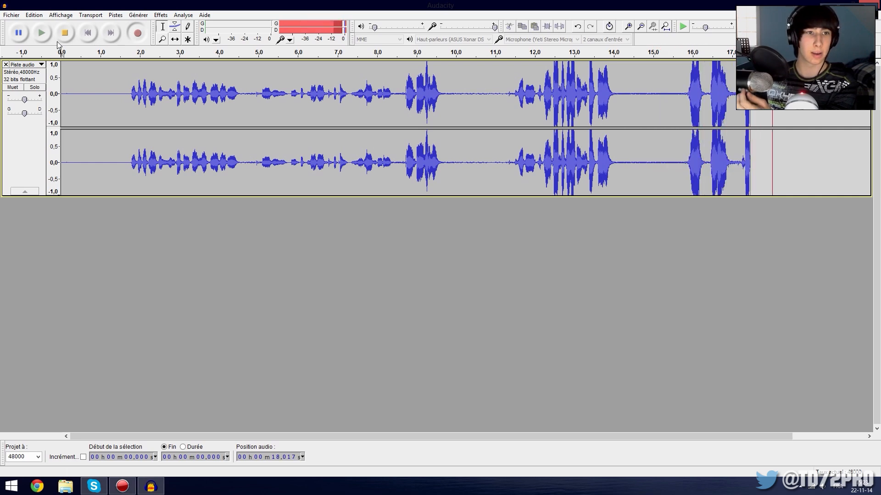
# End the voice recording at about 18.4 s and delete the track after replaying the silences at 0.3–1.3 s and 14.5–15.6 s.
pyautogui.press('space')
pyautogui.moveTo(114, 90); pyautogui.dragTo(75, 90)
pyautogui.click(41, 32)
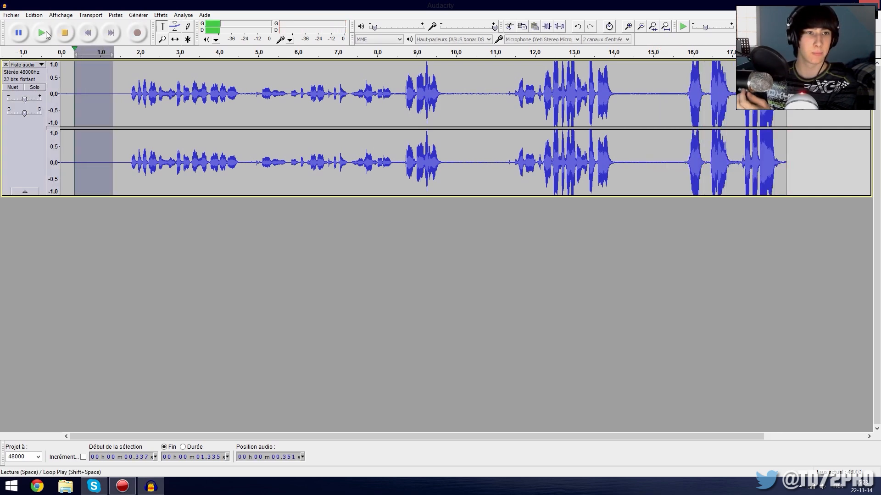
pyautogui.moveTo(674, 98); pyautogui.dragTo(636, 99)
pyautogui.click(41, 32)
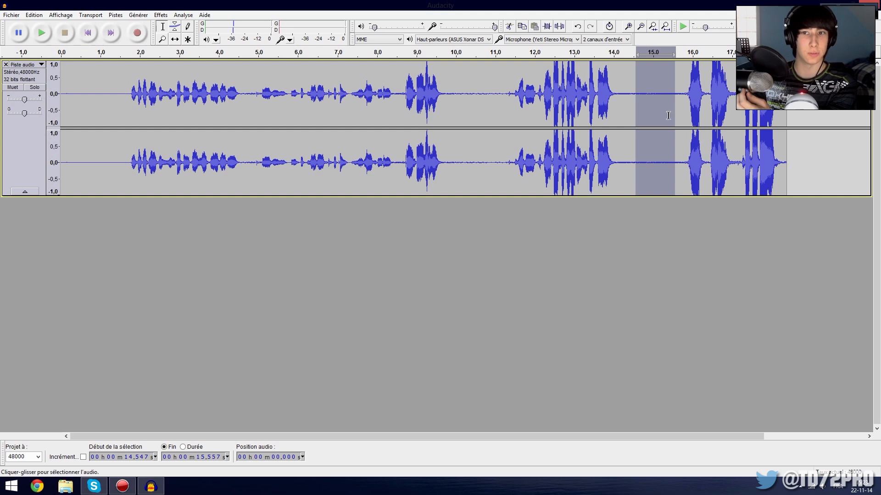
pyautogui.click(84, 131)
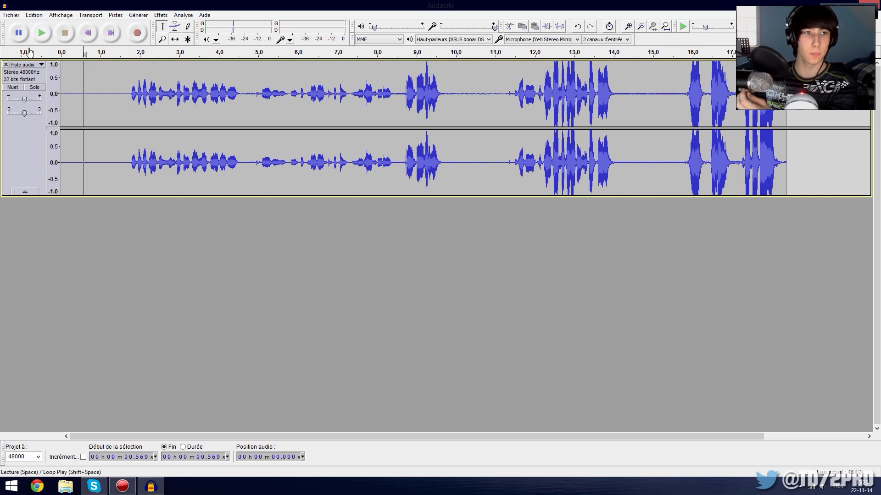
pyautogui.click(6, 64)
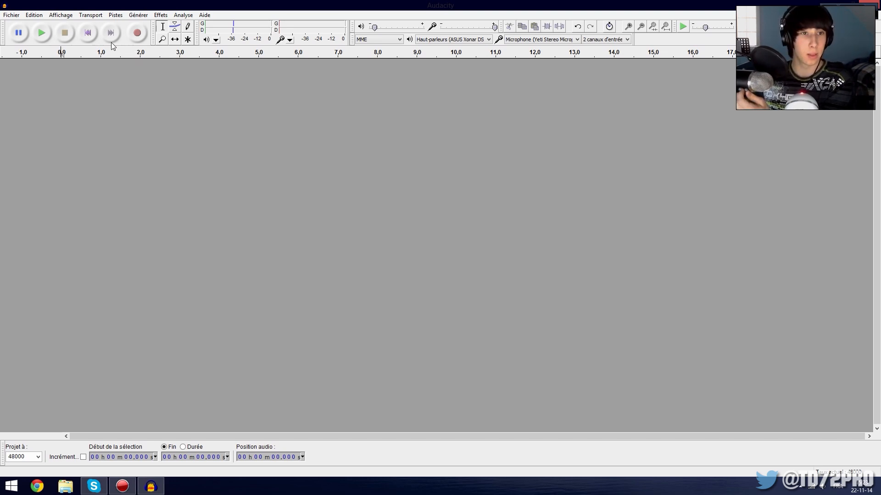
# Record a voice clip of about 25 s and delete its track after playing the ending from about 22.5 s.
pyautogui.click(137, 33)
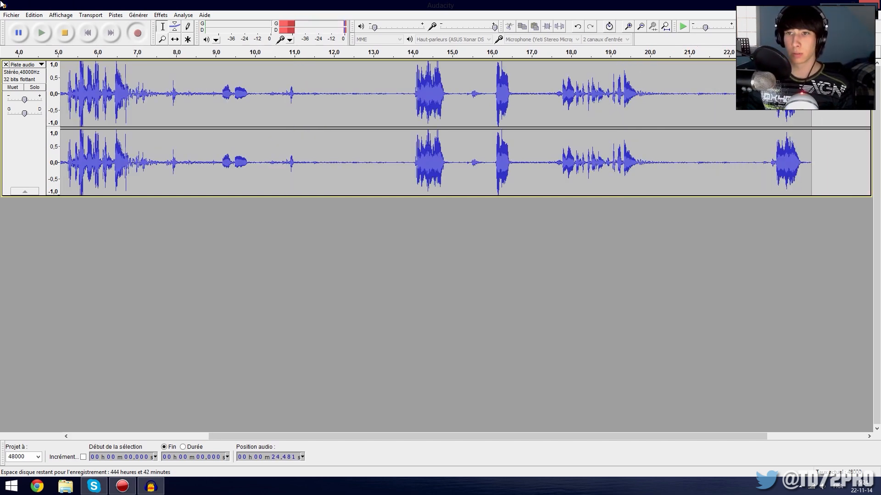
pyautogui.press('space')
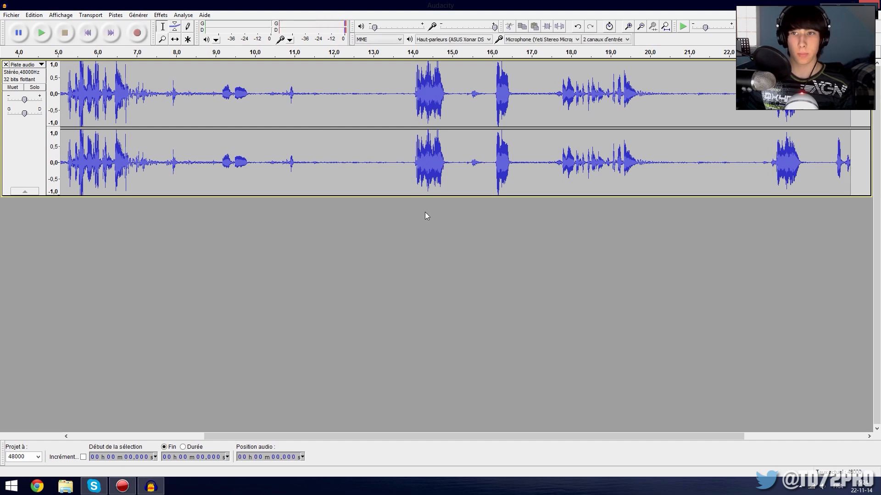
pyautogui.click(747, 161)
pyautogui.click(49, 34)
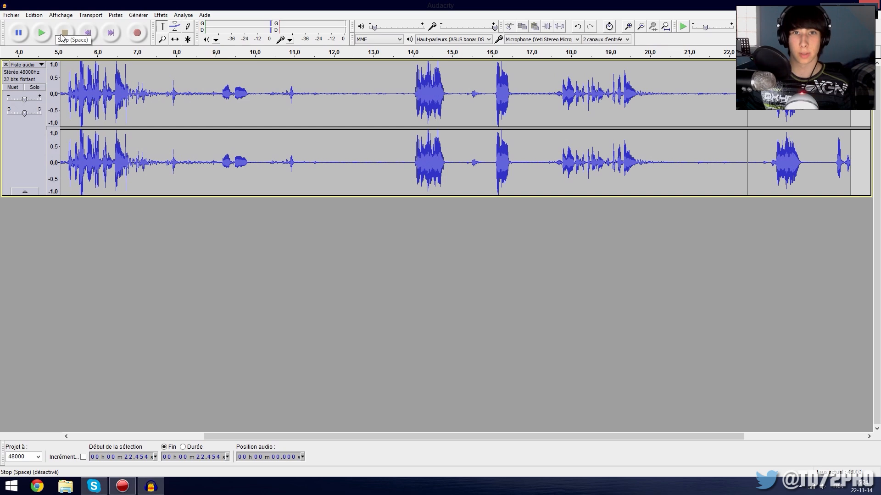
pyautogui.click(6, 65)
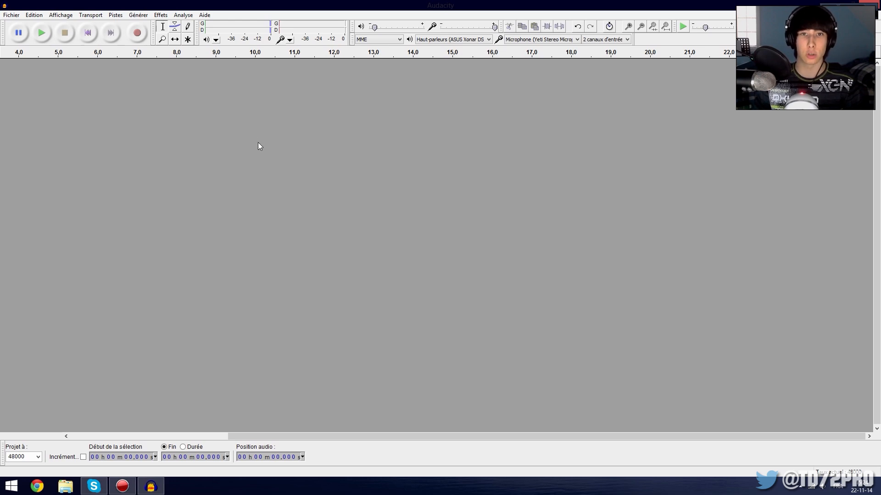
# Record a voice take of about 23.4 s that opens with roughly ten seconds of silence.
pyautogui.moveTo(305, 3)
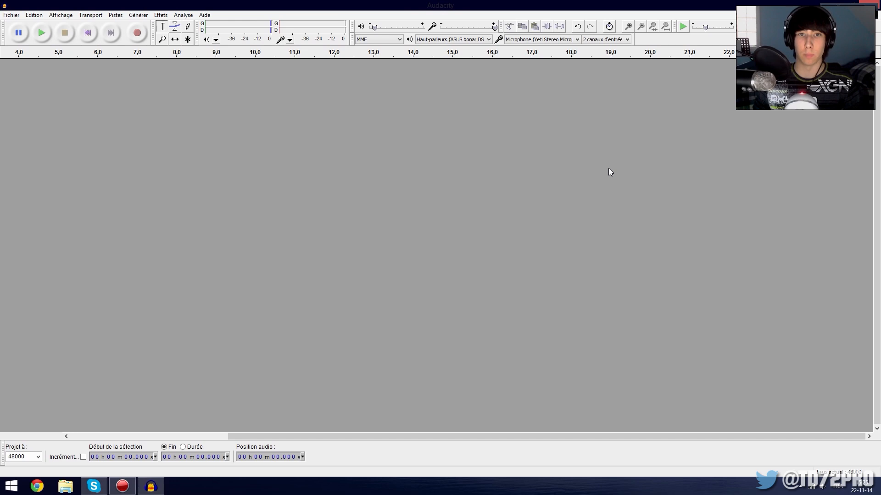
pyautogui.click(136, 34)
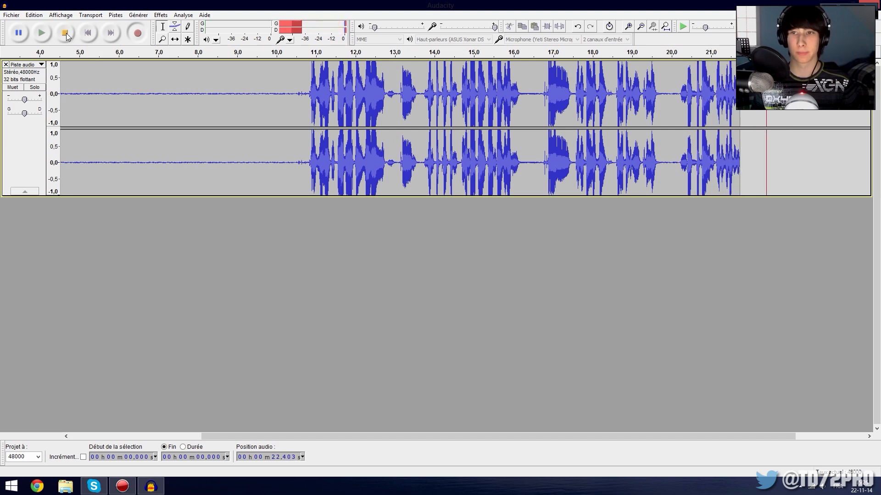
pyautogui.click(67, 30)
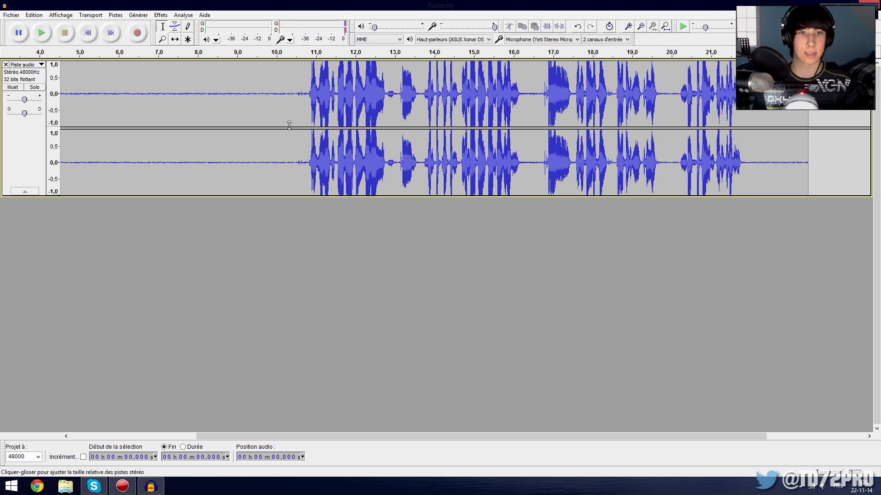
# Play back the take from about 6 s to hear the background noise and the voice.
pyautogui.click(302, 115)
pyautogui.click(119, 122)
pyautogui.click(41, 33)
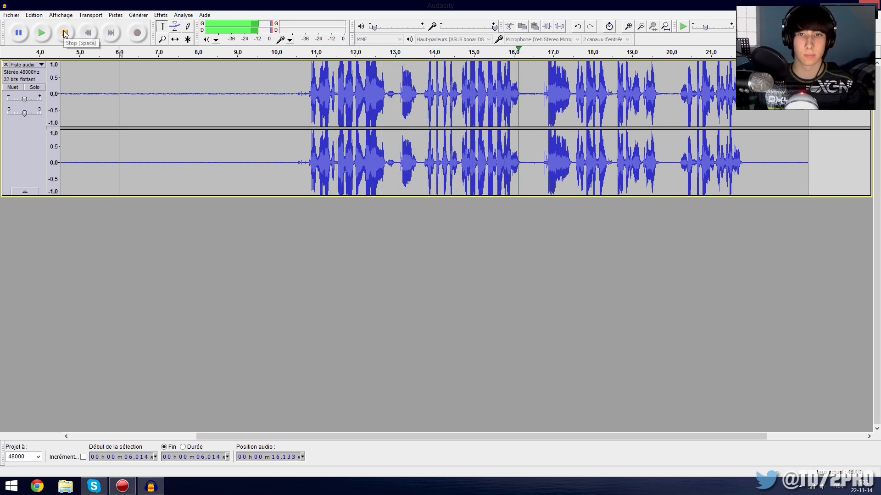
pyautogui.click(65, 33)
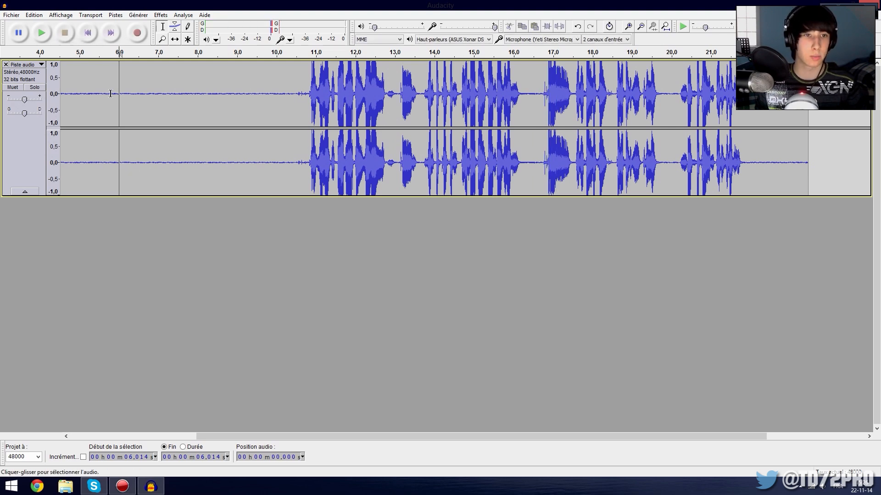
# Capture a noise profile from the silent opening of the take, about 0.4 s to 9.4 s.
pyautogui.moveTo(221, 436); pyautogui.dragTo(95, 437)
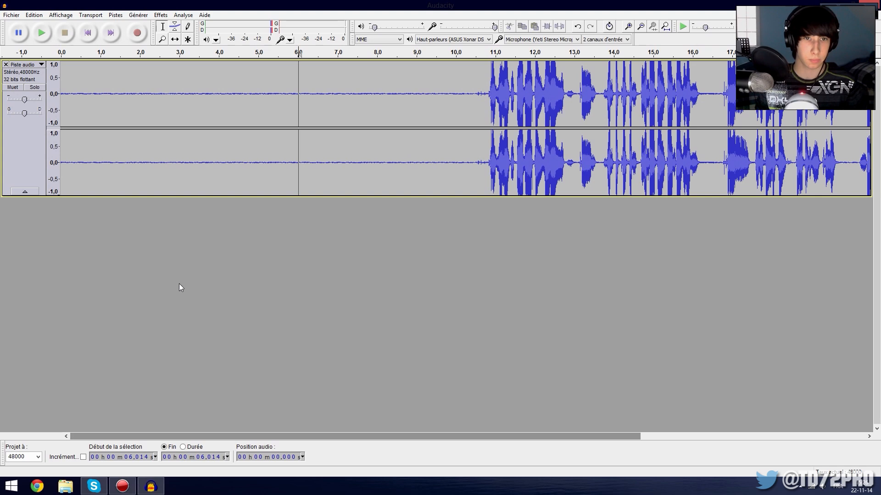
pyautogui.moveTo(75, 93); pyautogui.dragTo(432, 122)
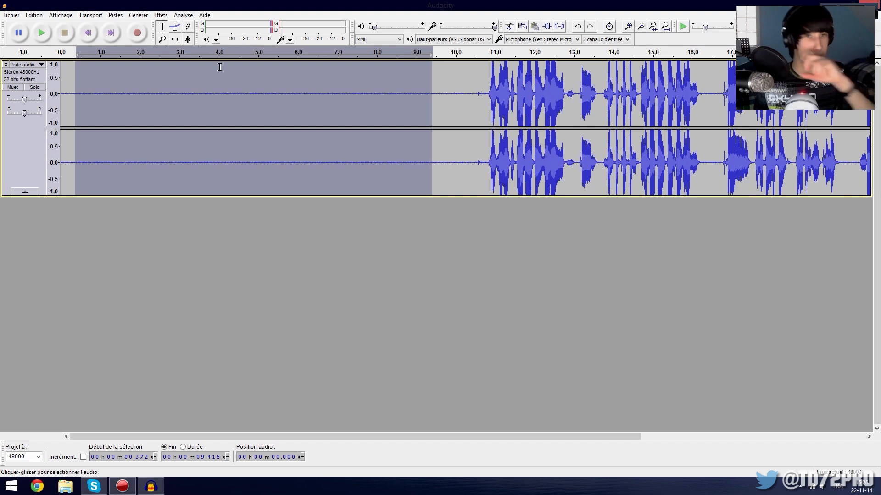
pyautogui.click(161, 15)
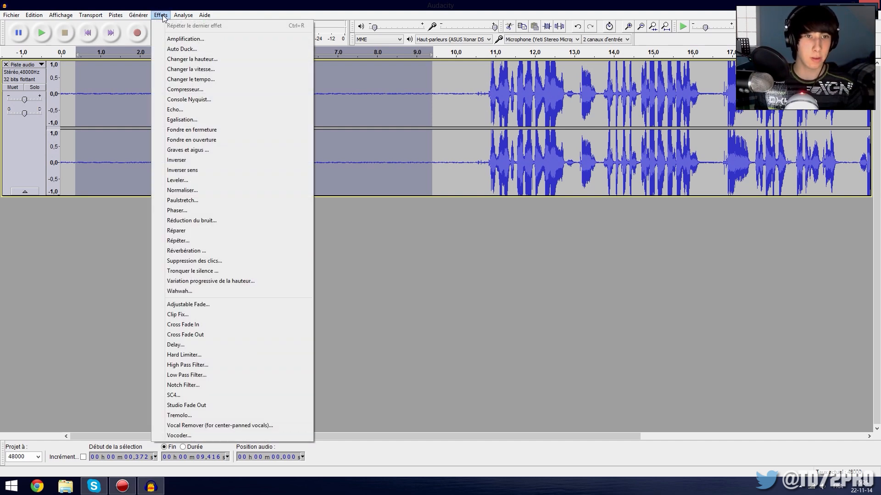
pyautogui.click(218, 220)
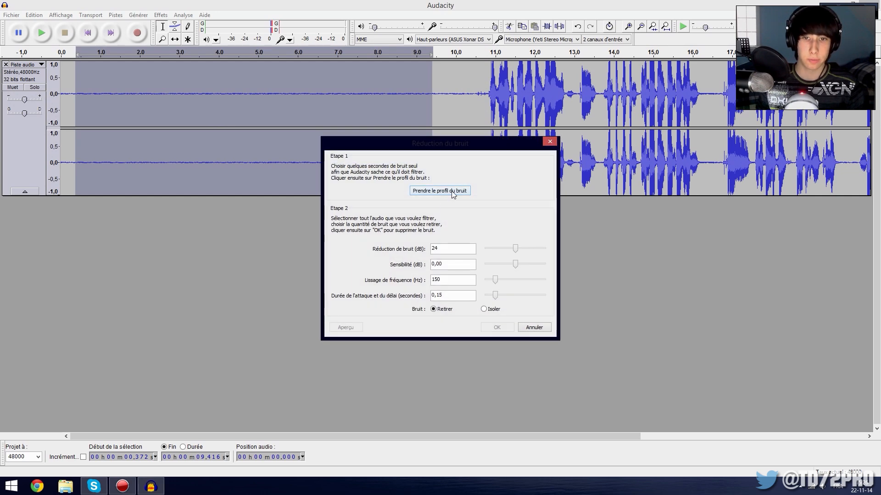
pyautogui.click(452, 192)
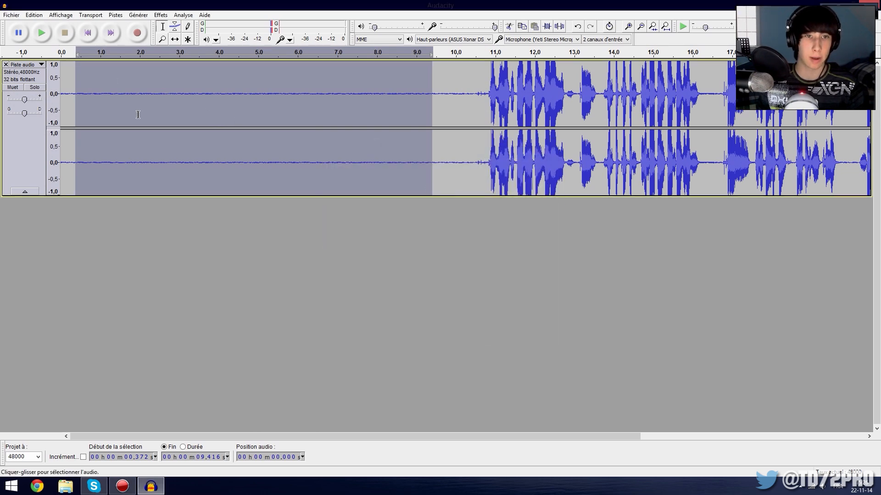
# Apply noise reduction to the entire take using the captured noise profile.
pyautogui.click(208, 121)
pyautogui.hotkey('ctrl', 'a')
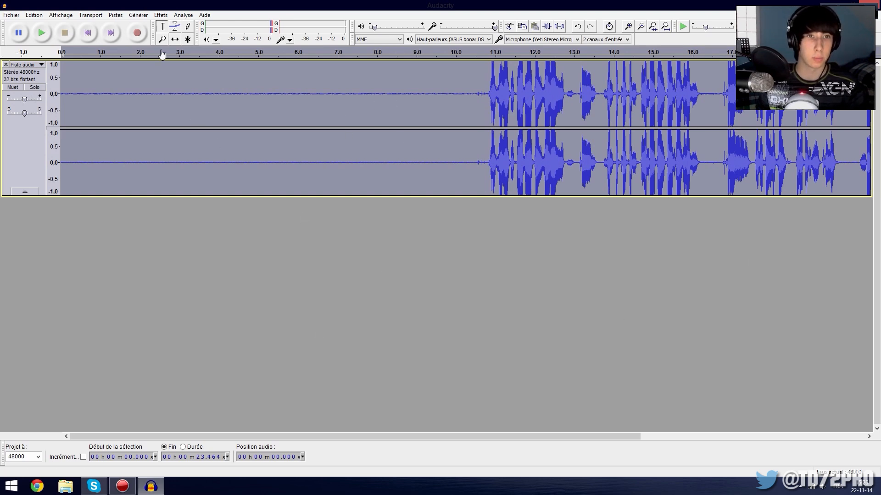
pyautogui.click(161, 15)
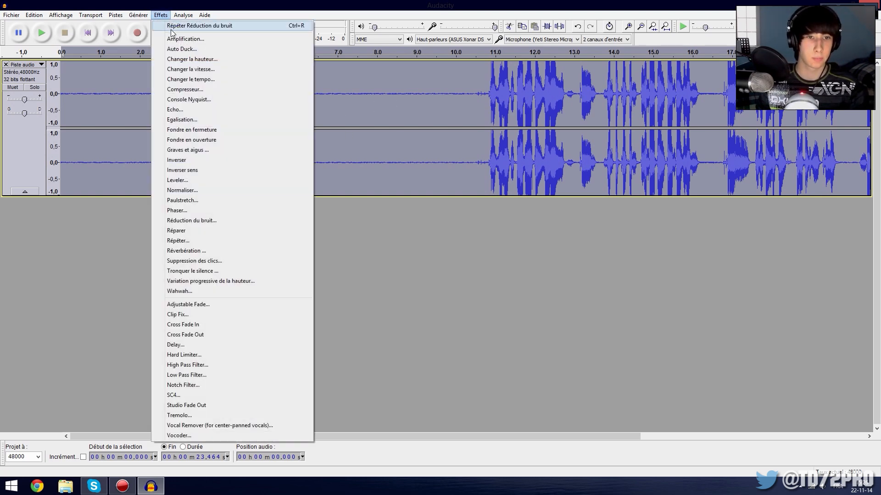
pyautogui.click(229, 26)
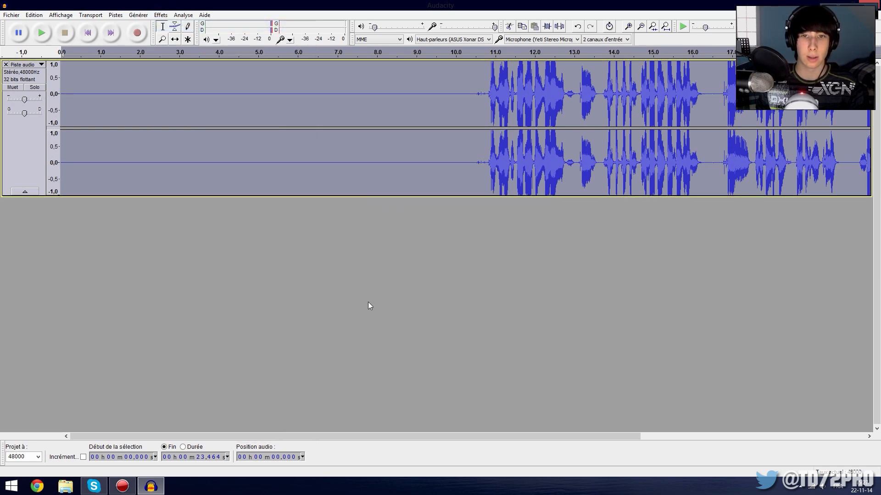
# Check the noise reduction settings and close them without applying anything.
pyautogui.click(161, 15)
pyautogui.click(228, 221)
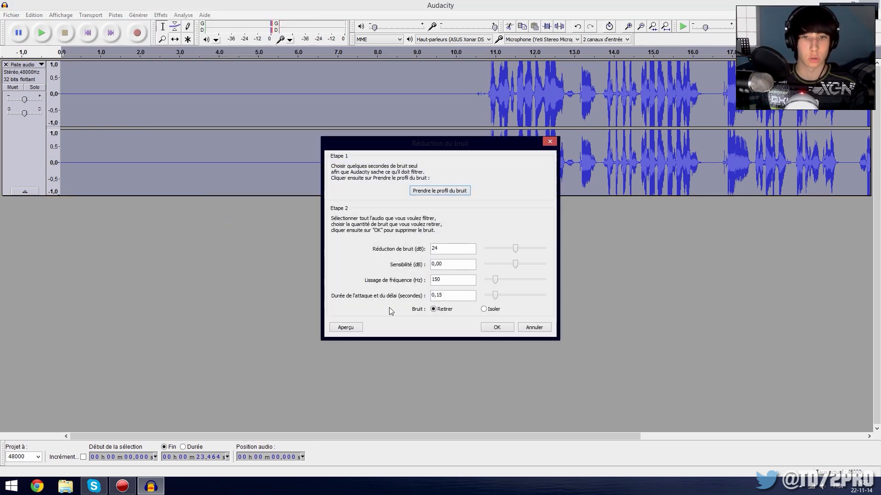
pyautogui.click(533, 327)
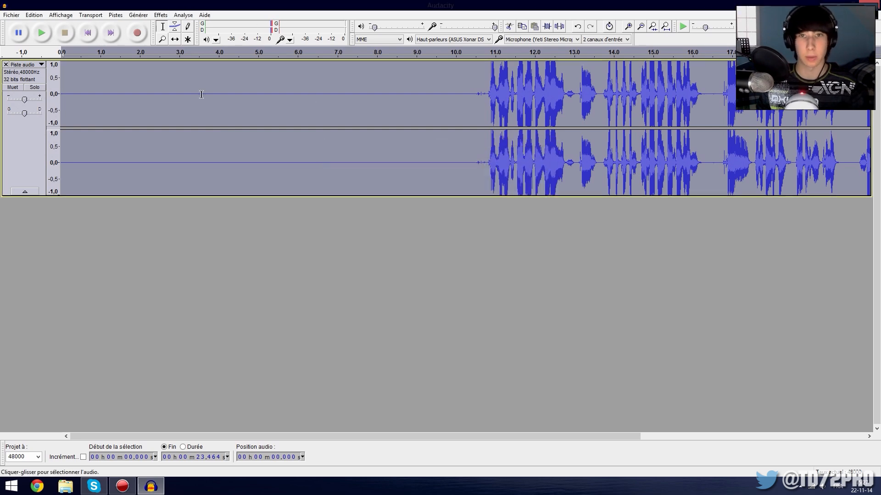
# Play the noise-reduced take from about 2 s in the silence and from about 10.5 s at the voice.
pyautogui.moveTo(155, 95); pyautogui.dragTo(217, 98)
pyautogui.click(140, 95)
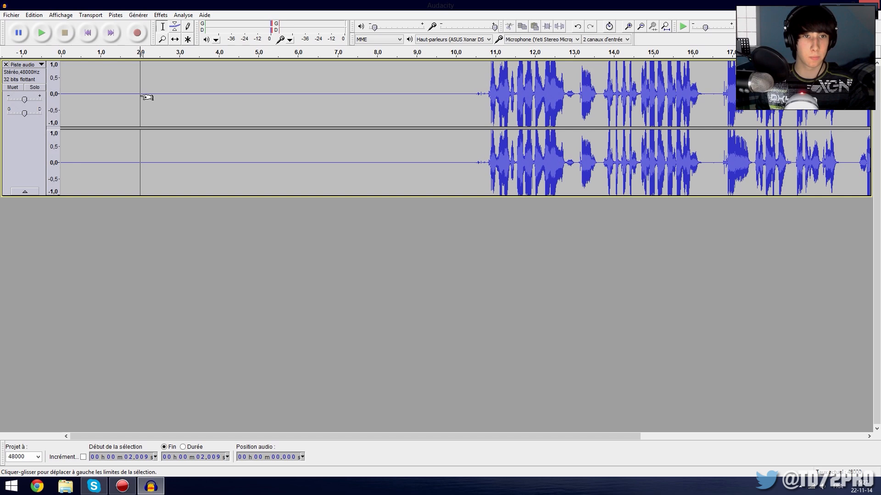
pyautogui.press('space')
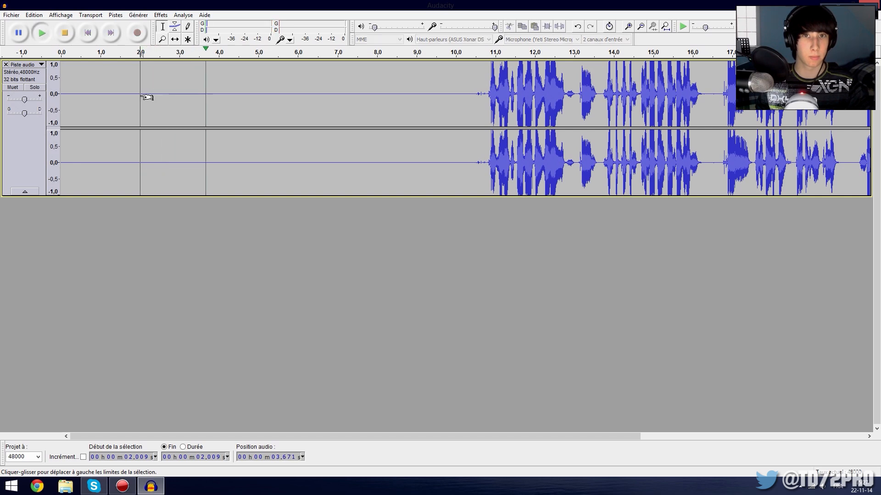
pyautogui.press('space')
pyautogui.click(477, 103)
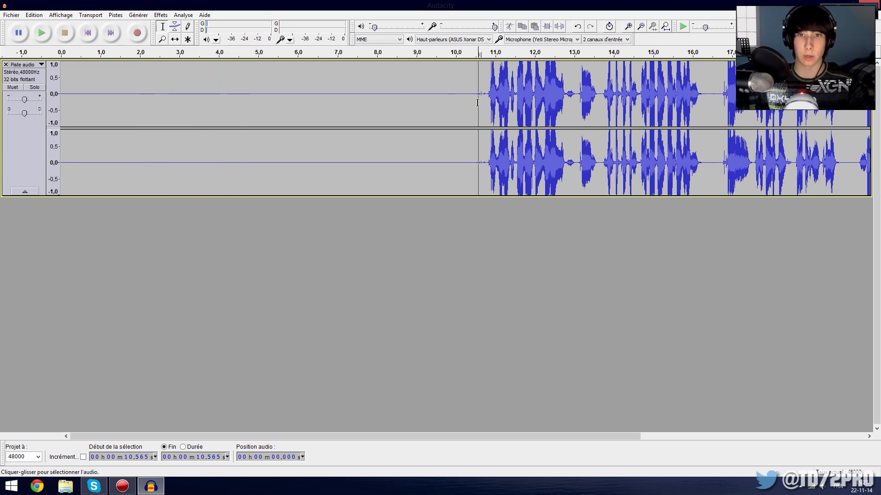
pyautogui.click(475, 108)
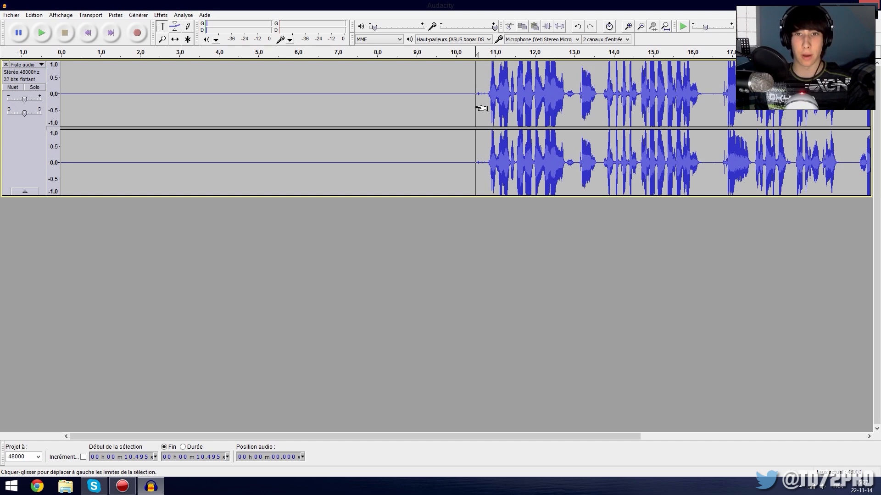
pyautogui.press('space')
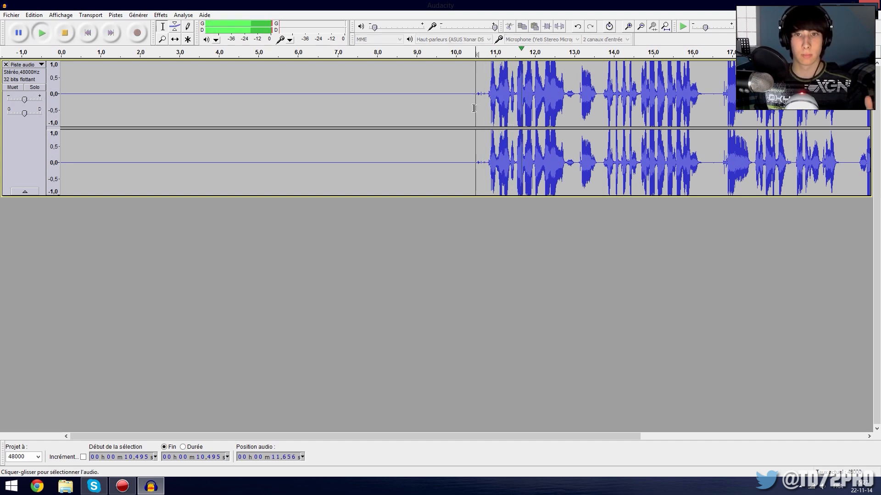
pyautogui.click(64, 32)
# Undo the noise reduction and play the original take from about 10.6 s for comparison.
pyautogui.hotkey('ctrl', 'a')
pyautogui.click(478, 139)
pyautogui.press('space')
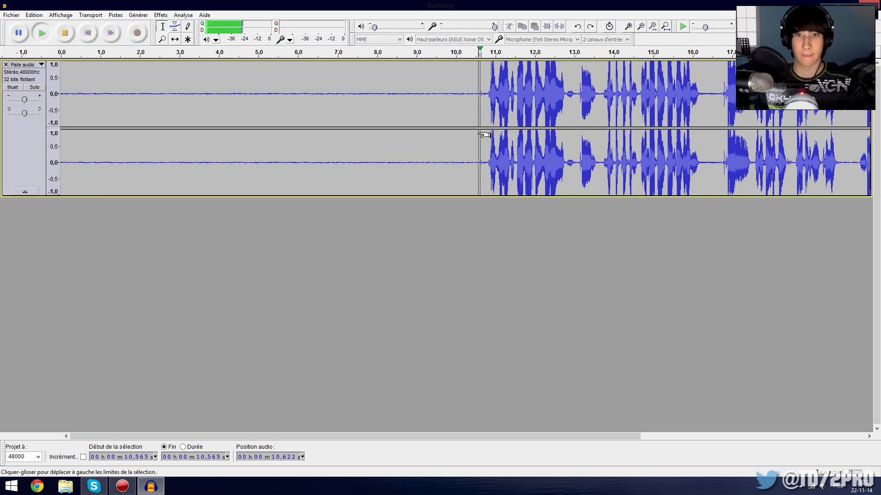
pyautogui.click(65, 32)
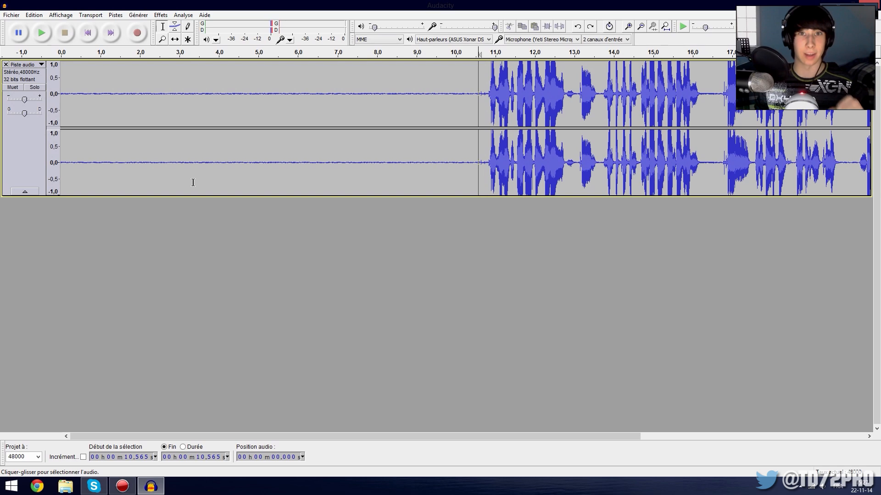
# Delete the track holding the noisy take.
pyautogui.click(65, 97)
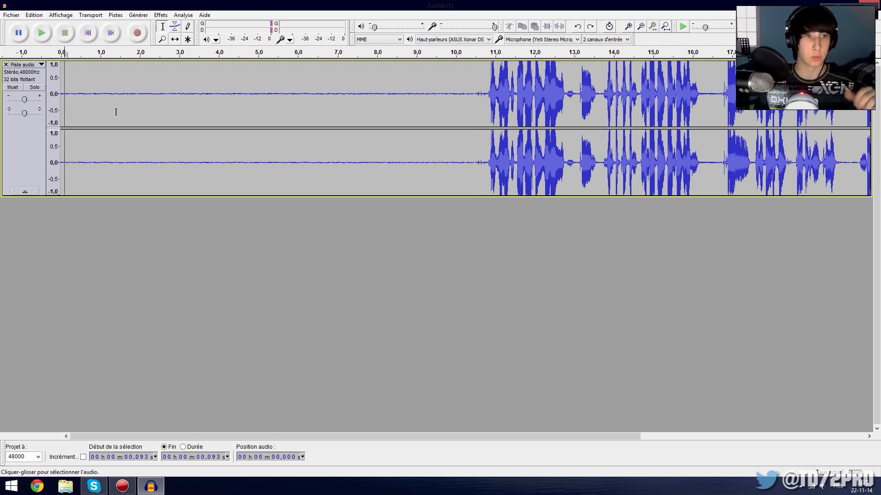
pyautogui.click(88, 119)
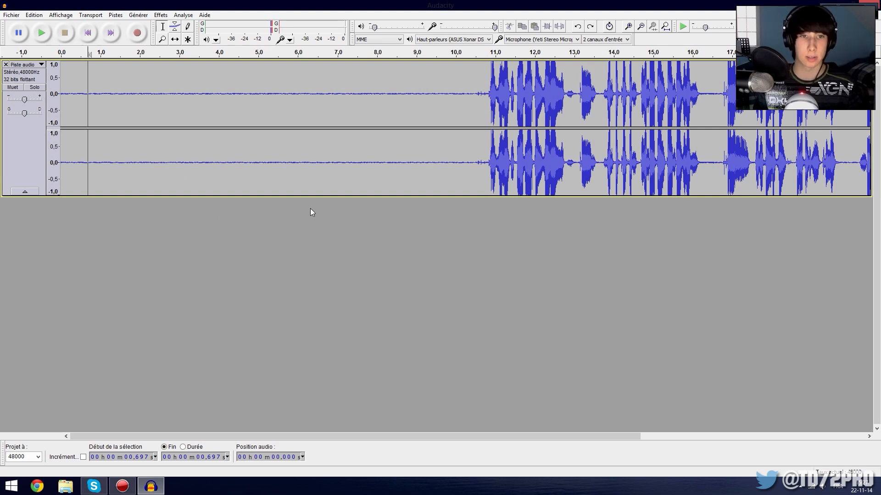
pyautogui.click(6, 65)
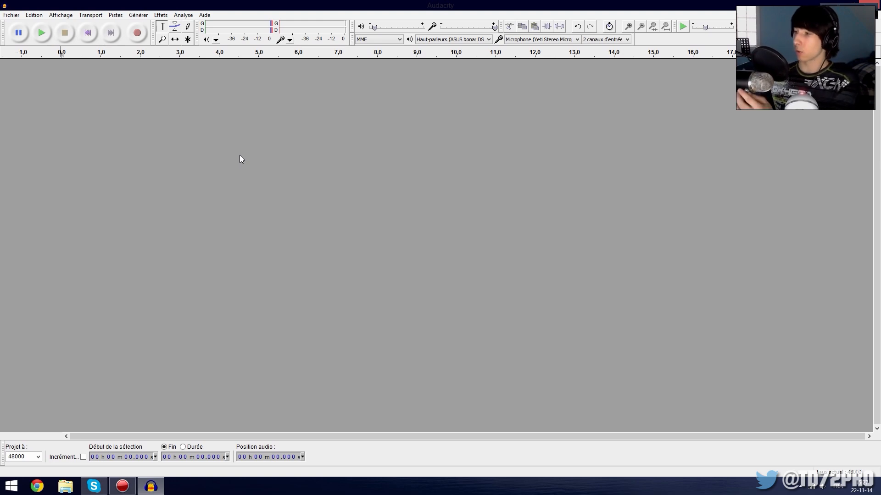
# Record a test clip of about 3 s and delete its track after playing it back.
pyautogui.click(137, 33)
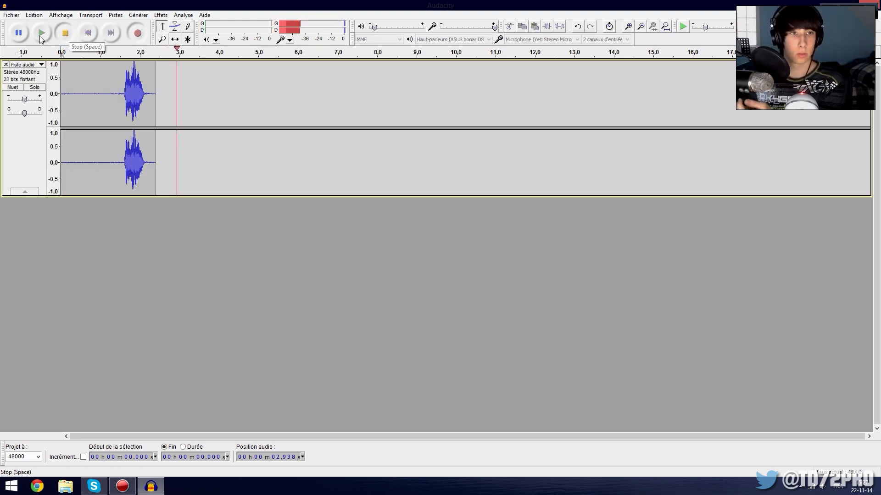
pyautogui.click(65, 33)
pyautogui.click(32, 37)
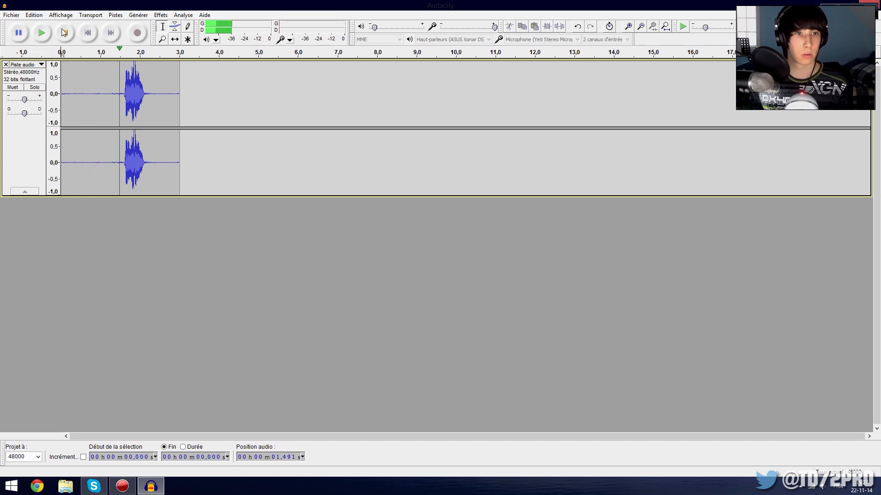
pyautogui.click(5, 64)
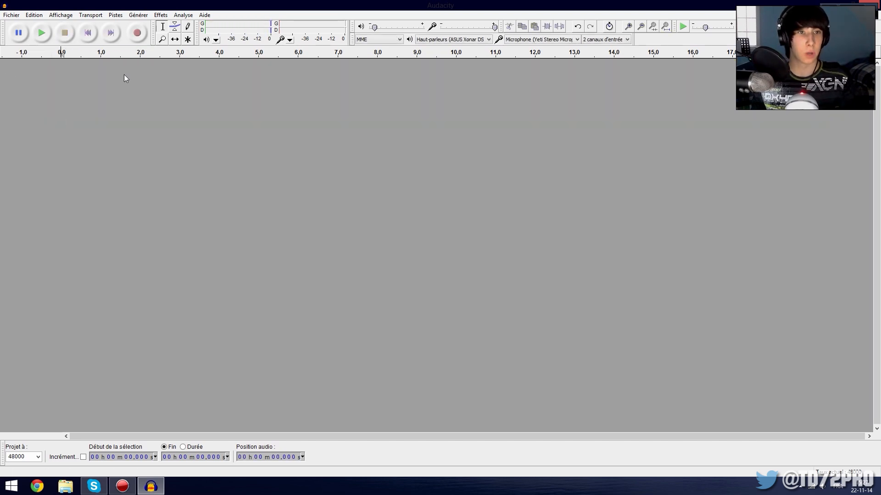
# Record a voice take of about 20.3 s that opens with roughly six seconds of silence, and play it from about 4.8 s.
pyautogui.click(137, 33)
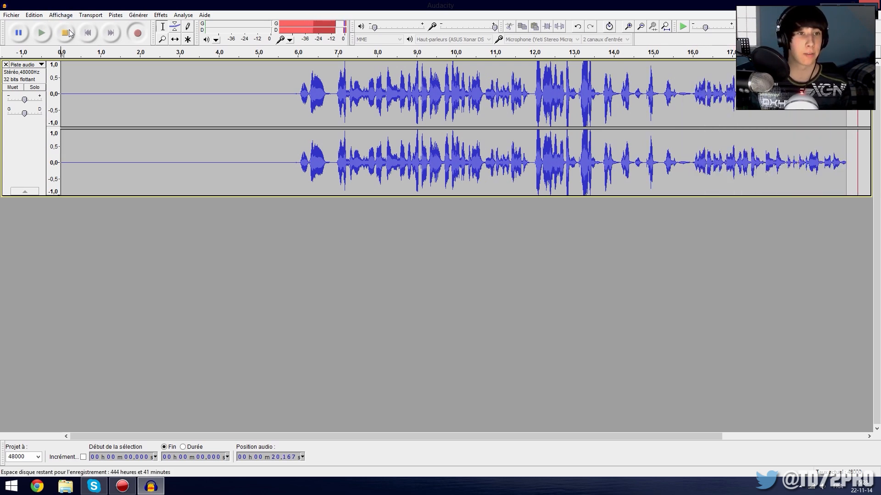
pyautogui.click(64, 33)
pyautogui.click(83, 112)
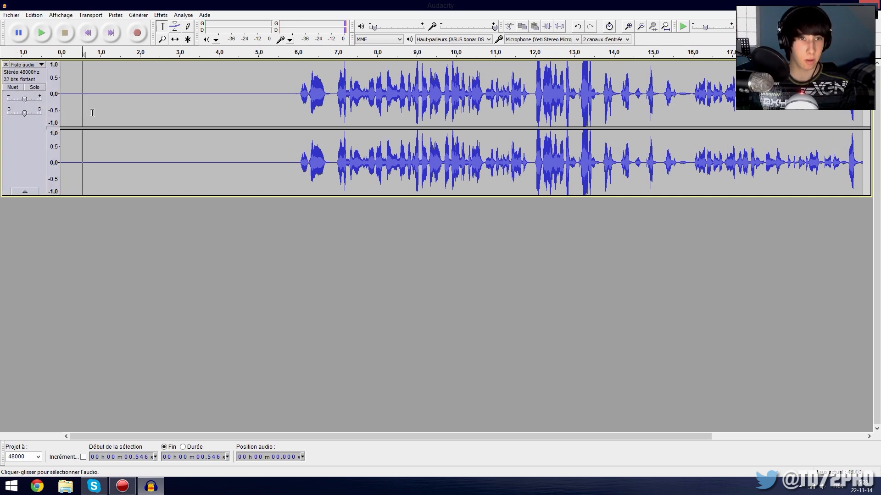
pyautogui.click(248, 108)
pyautogui.click(41, 33)
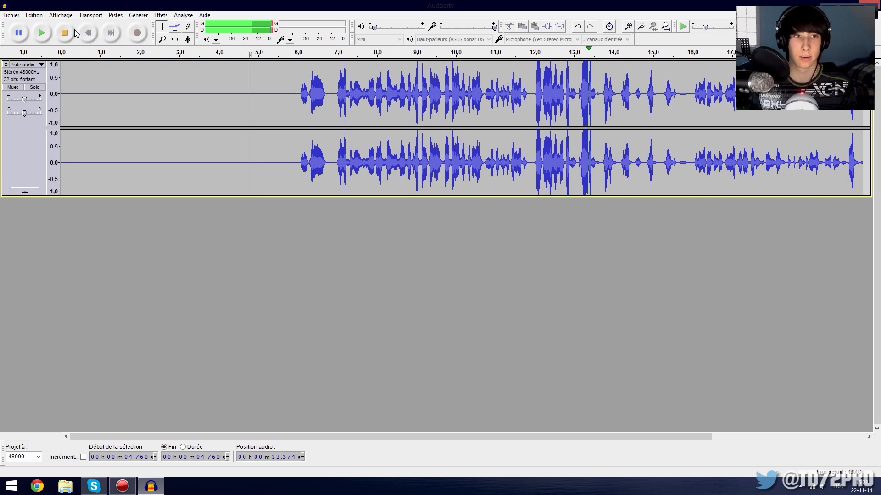
pyautogui.click(64, 33)
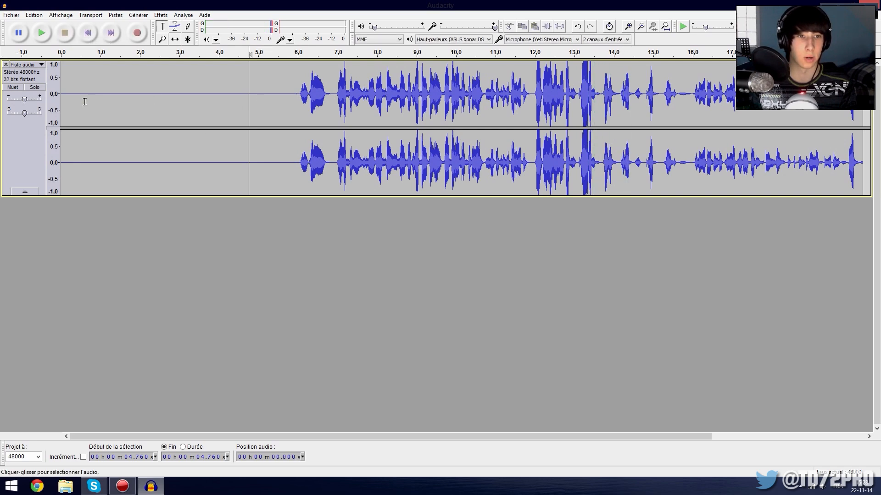
# Capture a noise profile from the new take's silent opening, about 0.6 s to 4.1 s.
pyautogui.moveTo(85, 101); pyautogui.dragTo(220, 102)
pyautogui.click(161, 15)
pyautogui.click(216, 221)
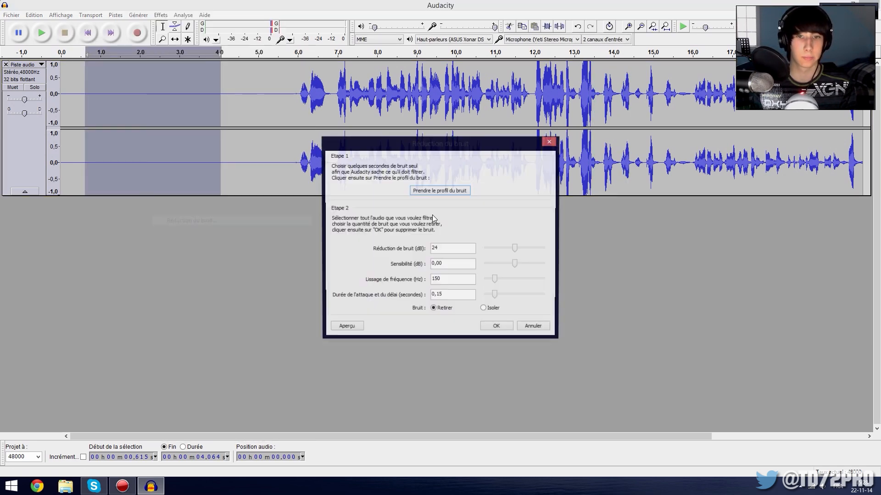
pyautogui.click(439, 190)
# Apply noise reduction to the whole 20.3 s take using the newly captured profile, and clear the selection.
pyautogui.click(244, 142)
pyautogui.hotkey('ctrl', 'a')
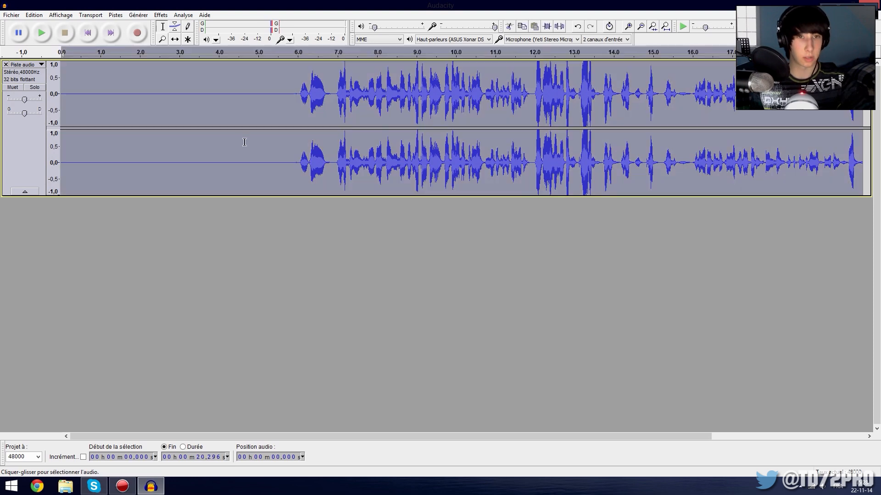
pyautogui.click(160, 15)
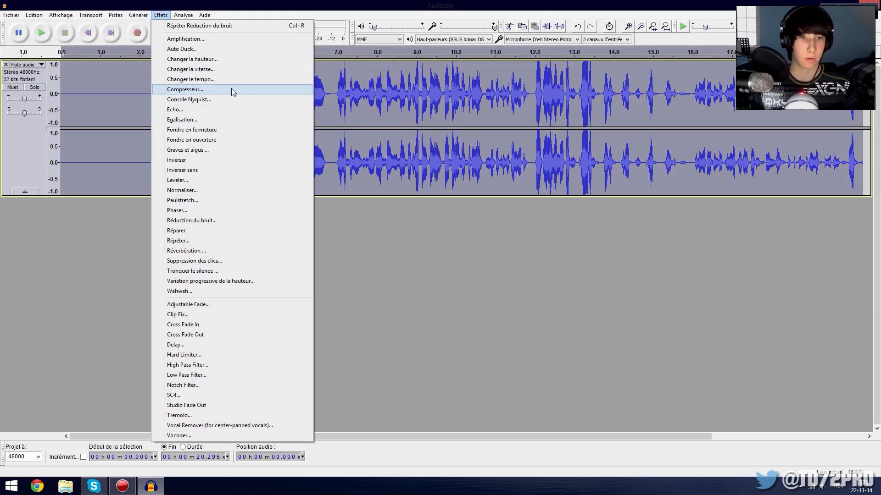
pyautogui.click(204, 26)
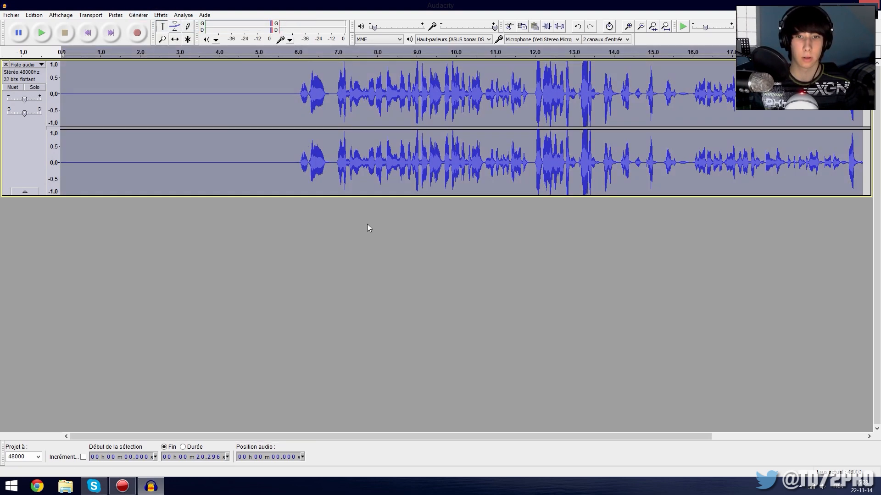
pyautogui.click(264, 114)
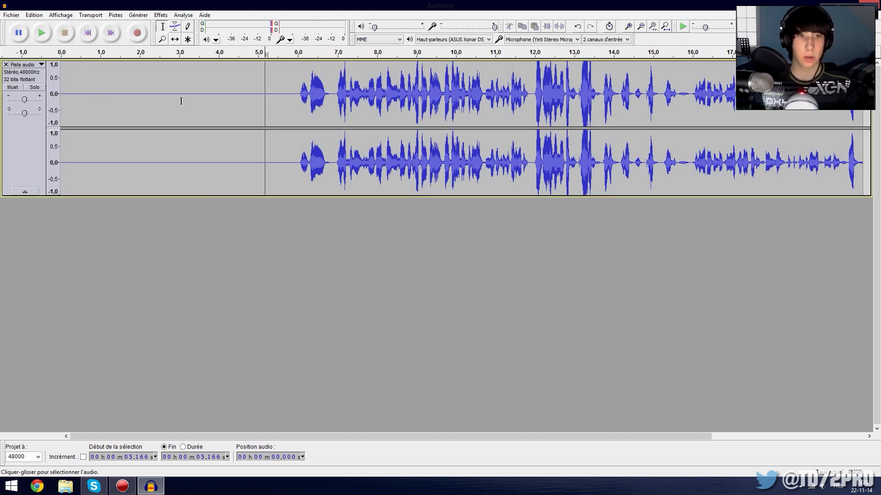
pyautogui.click(161, 16)
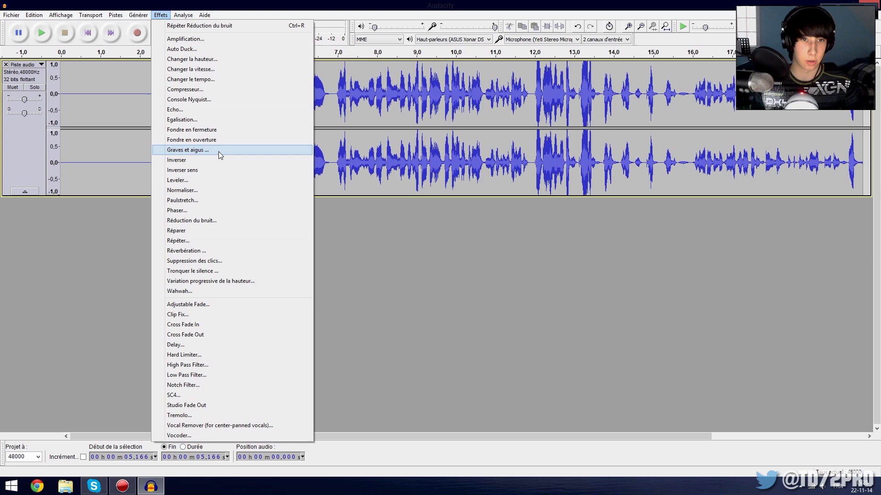
pyautogui.click(109, 152)
pyautogui.click(286, 134)
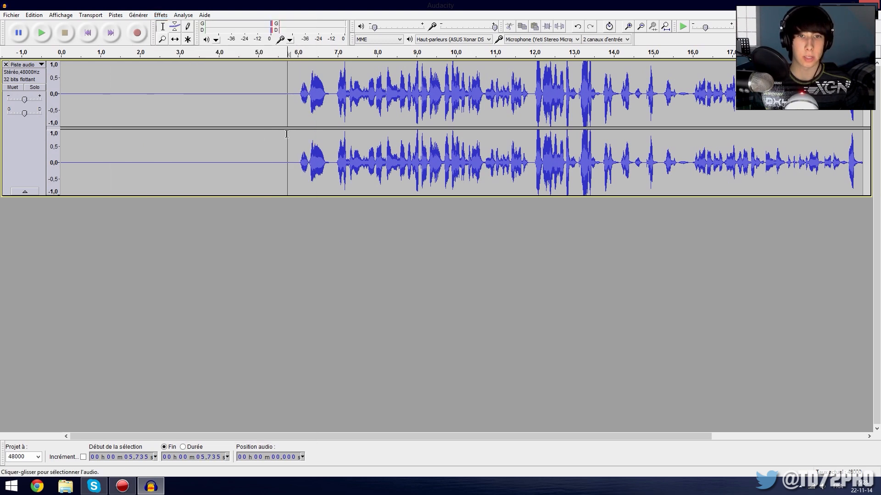
pyautogui.click(11, 15)
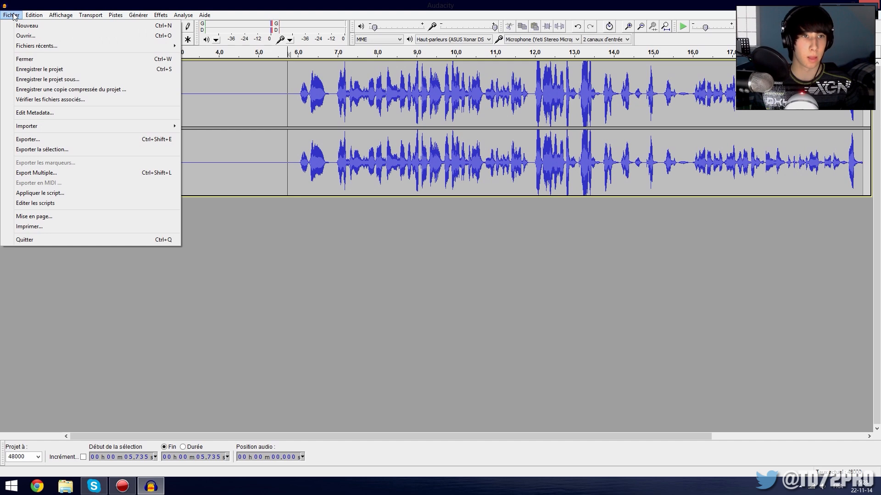
pyautogui.click(13, 17)
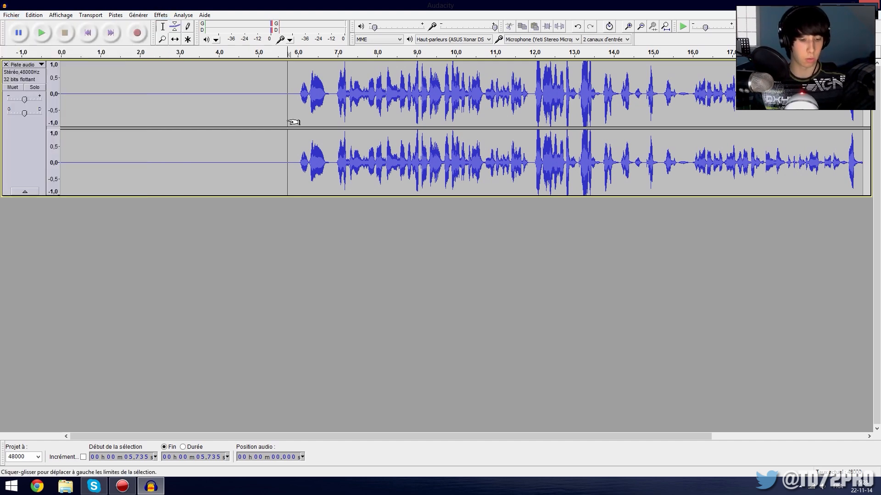
pyautogui.hotkey('ctrl', 'a')
pyautogui.click(160, 16)
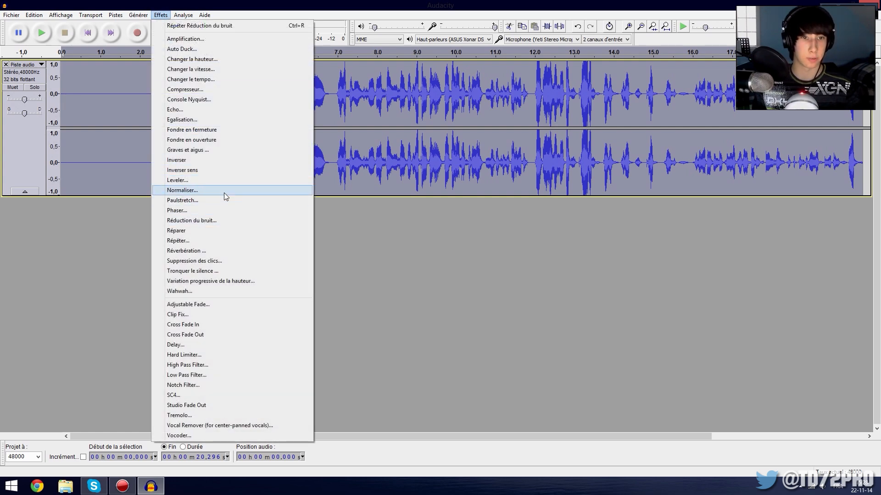
pyautogui.click(217, 147)
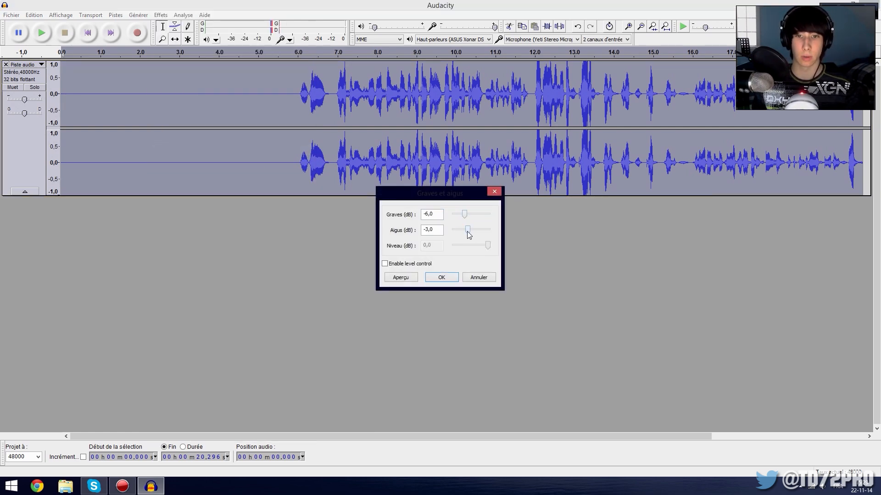
pyautogui.click(483, 280)
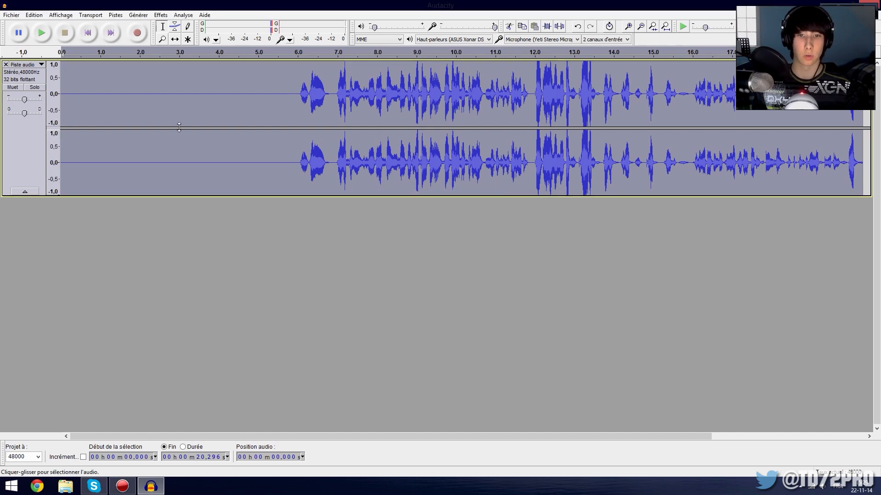
pyautogui.click(11, 15)
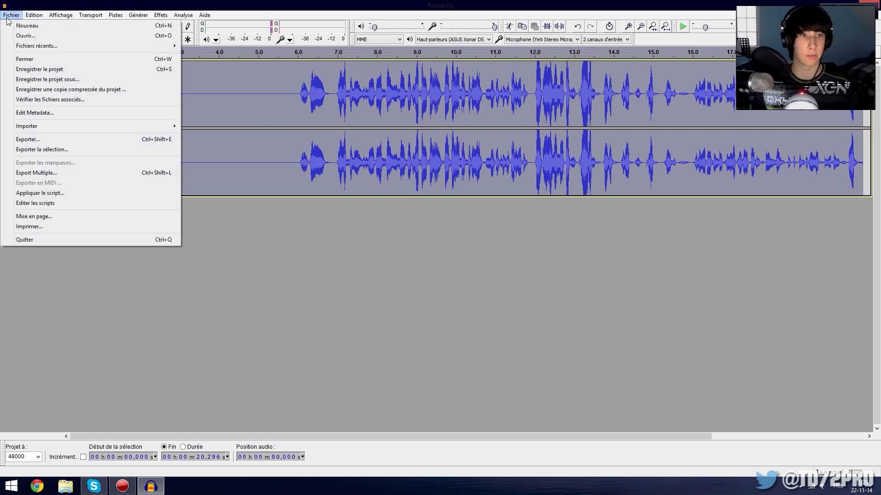
pyautogui.click(74, 139)
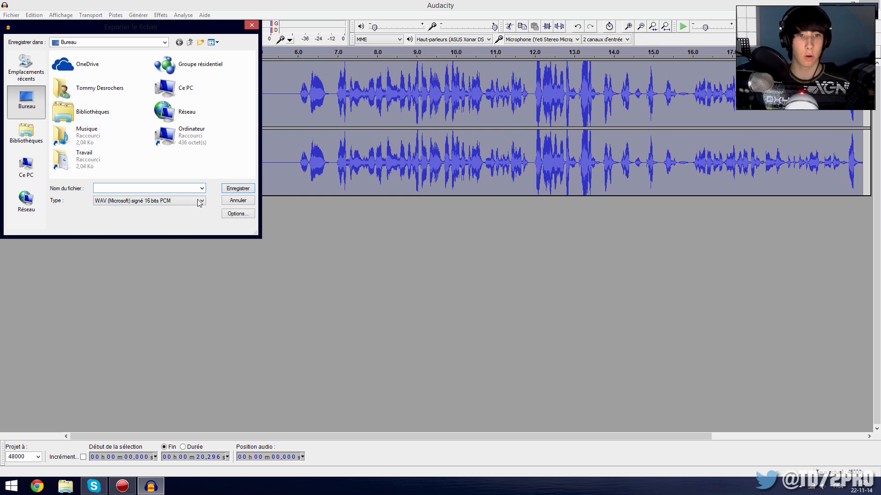
pyautogui.click(248, 202)
# Export the take to the desktop (Bureau) as voix in WAV (Microsoft) signed 16-bit PCM format, leaving the metadata fields empty.
pyautogui.click(11, 16)
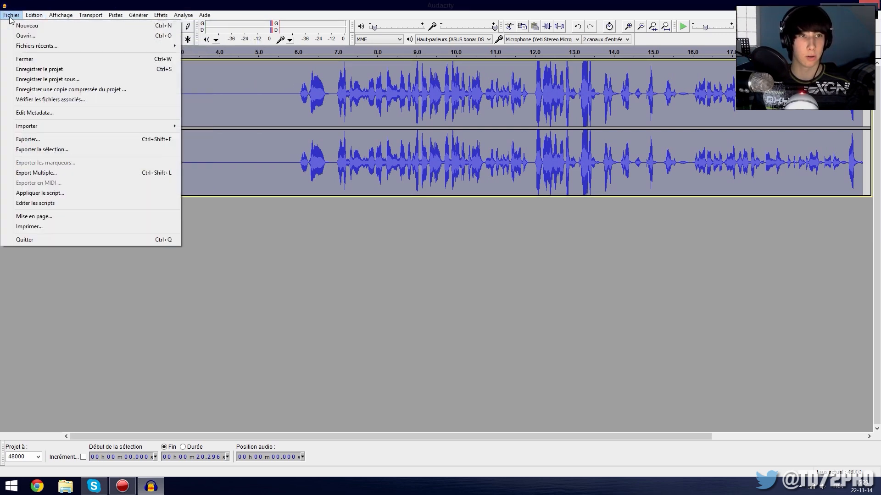
pyautogui.click(95, 138)
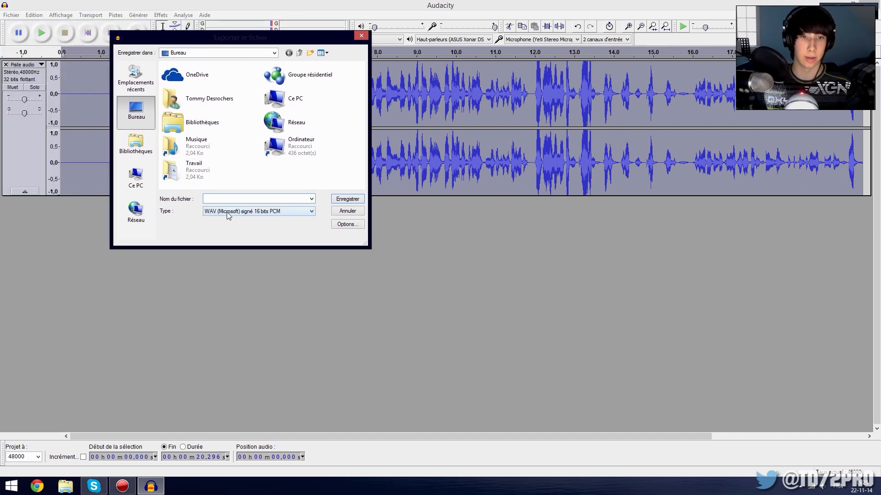
pyautogui.click(236, 212)
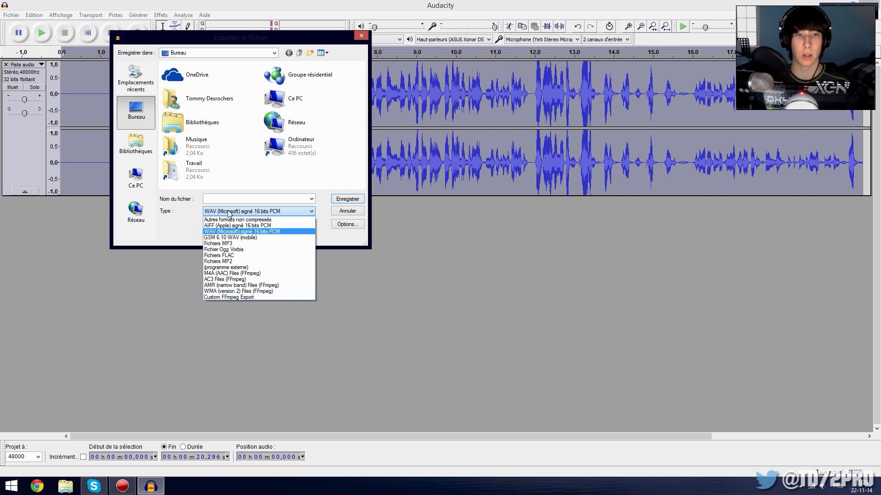
pyautogui.click(229, 212)
pyautogui.click(229, 198)
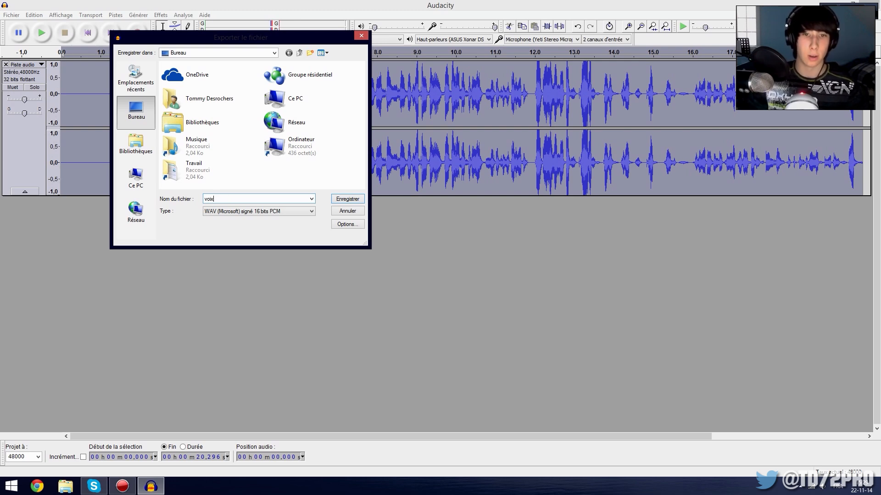
pyautogui.click(361, 198)
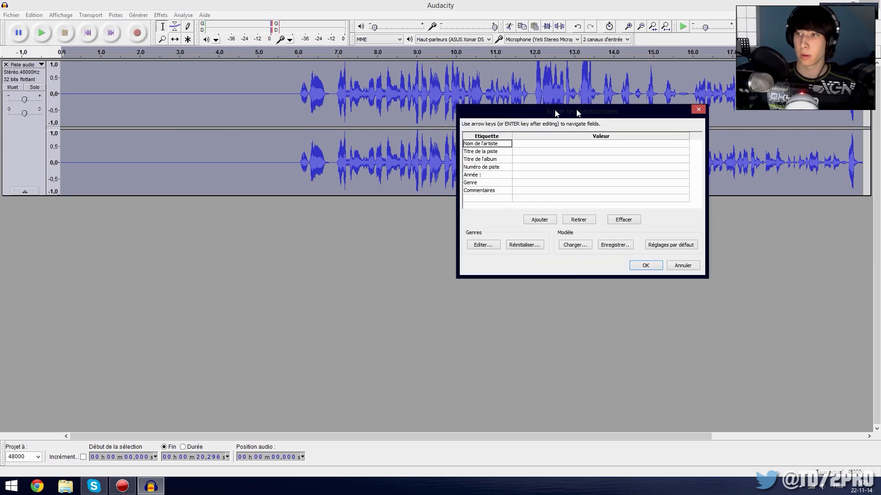
pyautogui.moveTo(555, 111); pyautogui.dragTo(505, 111)
pyautogui.click(602, 262)
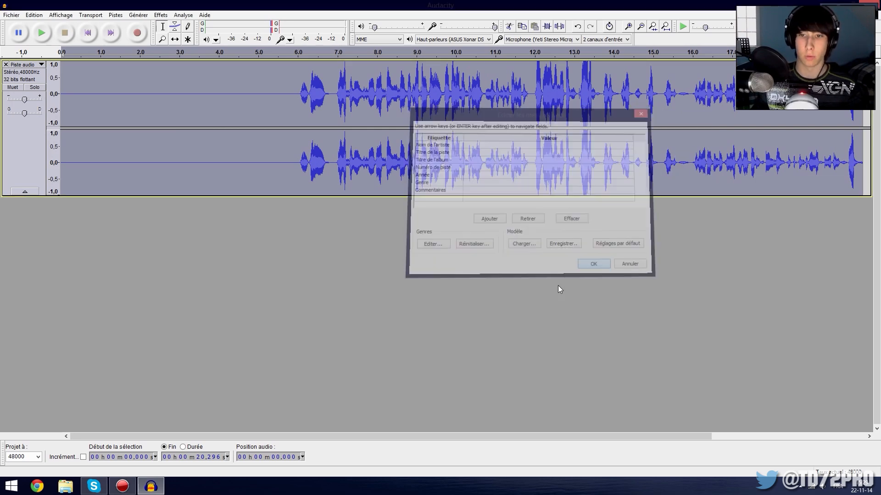
# Restore the Audacity window to a smaller size and quit the program without saving the project changes.
pyautogui.moveTo(553, 6); pyautogui.dragTo(371, 68)
pyautogui.click(557, 69)
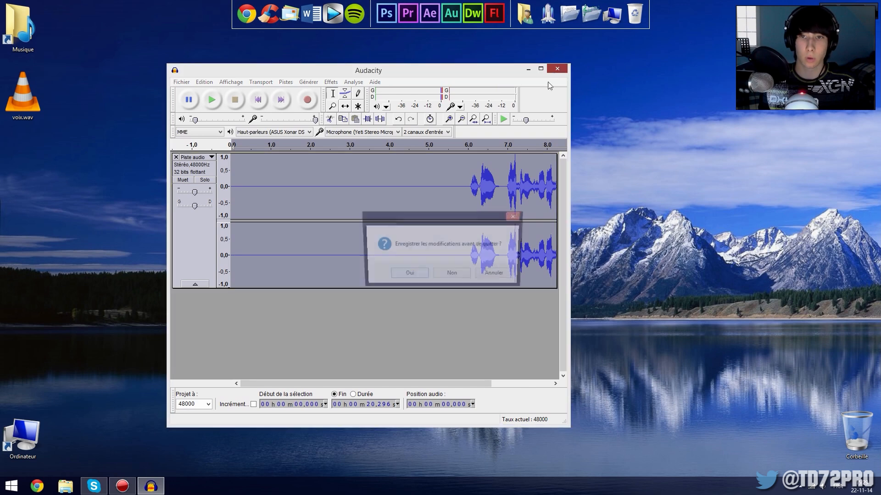
pyautogui.click(452, 276)
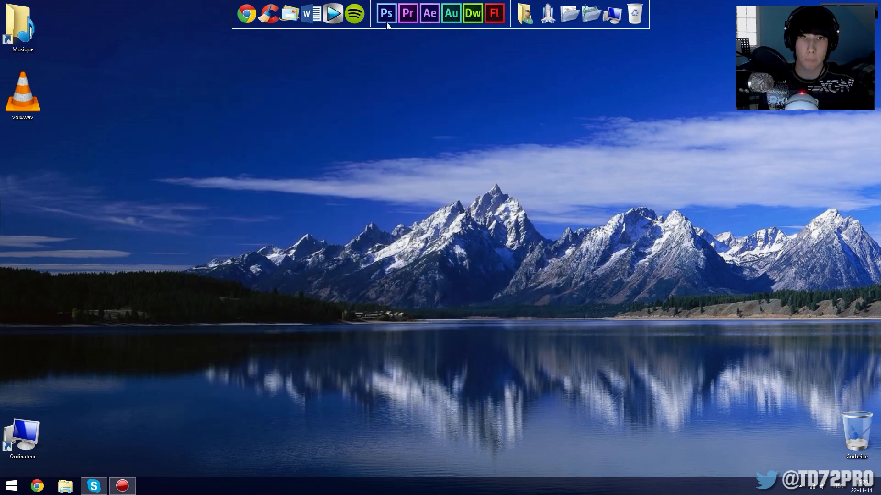
# Switch to Adobe Premiere Pro, import voix.wav from the desktop, and place it at the start of Audio 1.
pyautogui.click(408, 11)
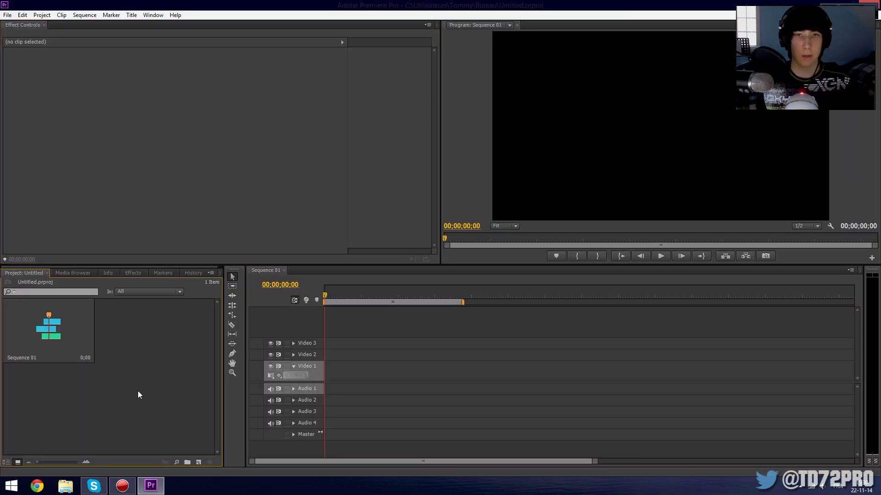
pyautogui.doubleClick(135, 397)
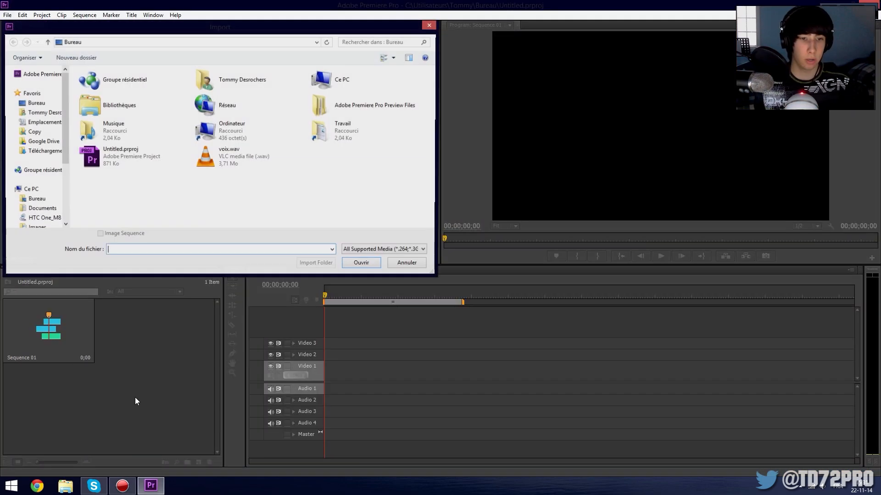
pyautogui.doubleClick(242, 168)
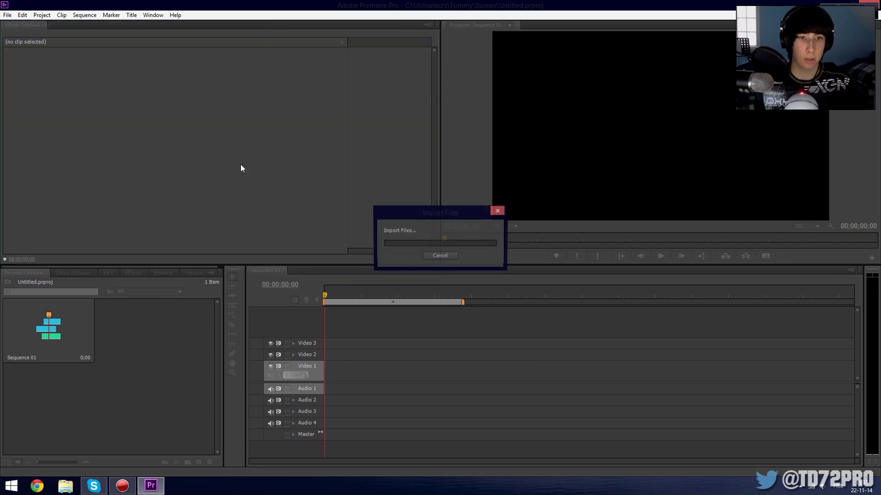
pyautogui.moveTo(357, 374); pyautogui.dragTo(326, 390)
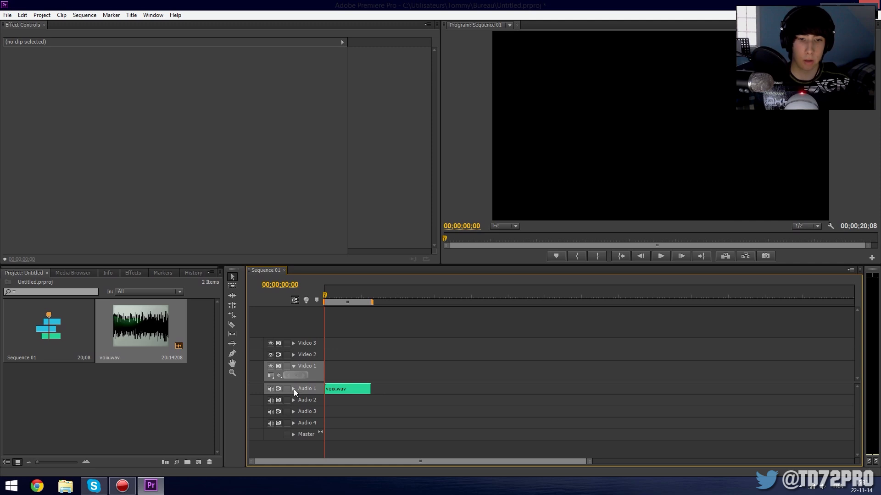
# Expand and enlarge the Audio 1 track to show the clip's waveform, and play it from about 6 s.
pyautogui.click(293, 389)
pyautogui.moveTo(589, 462); pyautogui.dragTo(365, 461)
pyautogui.moveTo(311, 382); pyautogui.dragTo(319, 402)
pyautogui.moveTo(372, 293); pyautogui.dragTo(408, 295)
pyautogui.press('space')
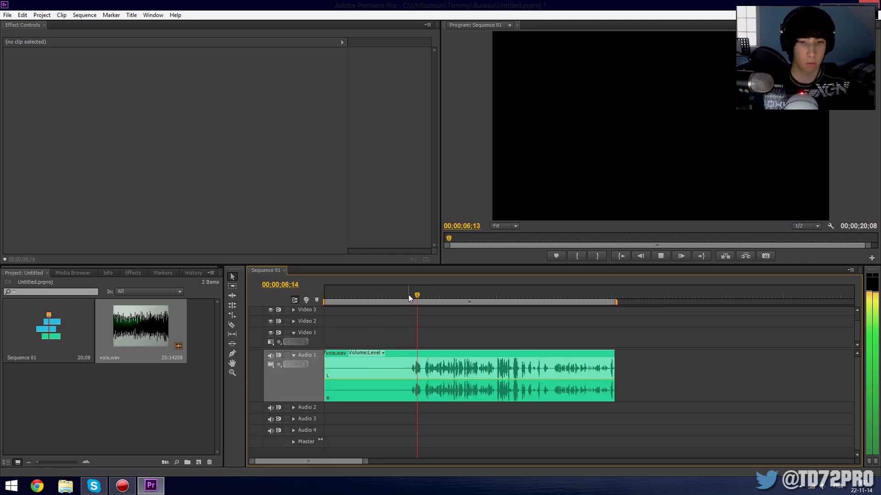
pyautogui.press('space')
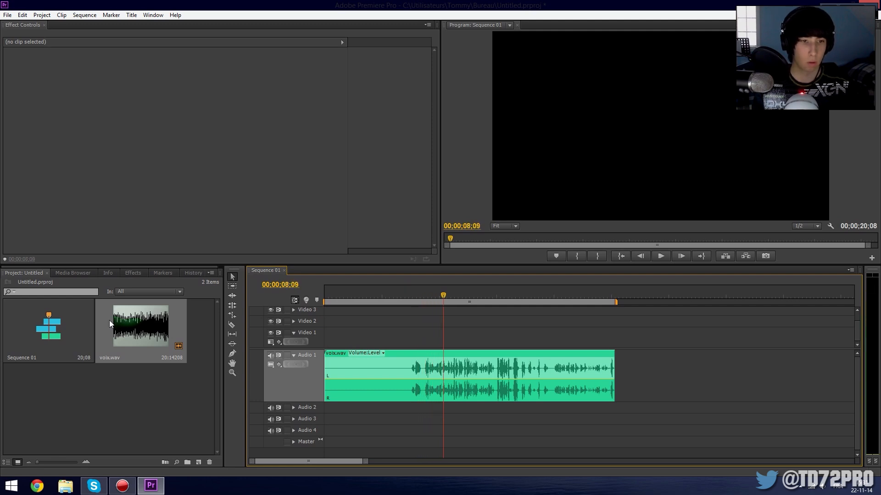
# Show the available audio effects and the voix.wav clip's Volume settings, and check the audio level by playing on from 00;00;08;09.
pyautogui.click(135, 274)
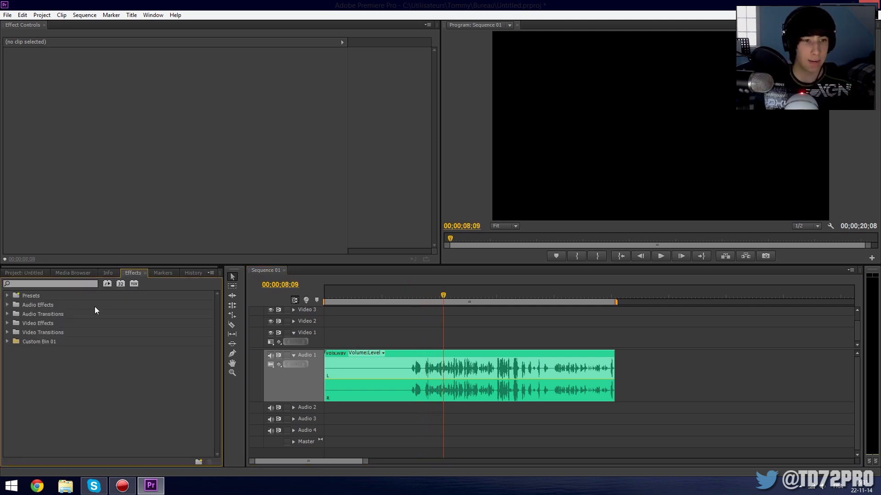
pyautogui.click(8, 305)
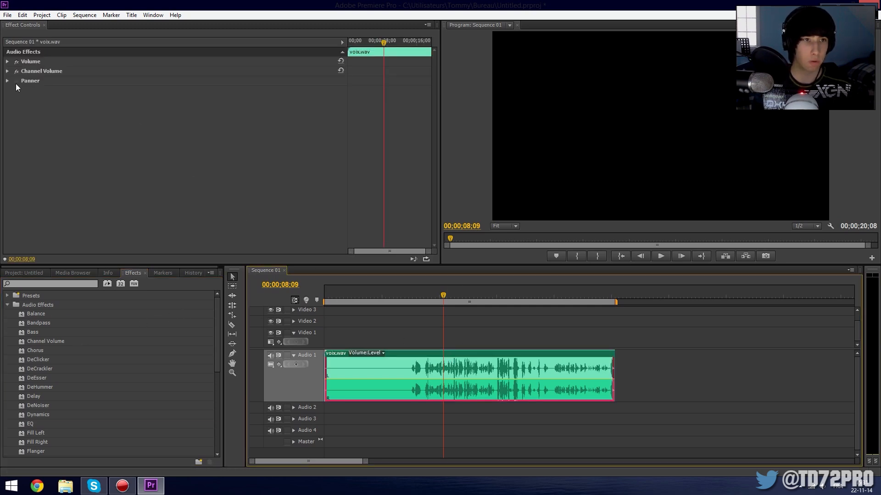
pyautogui.click(8, 62)
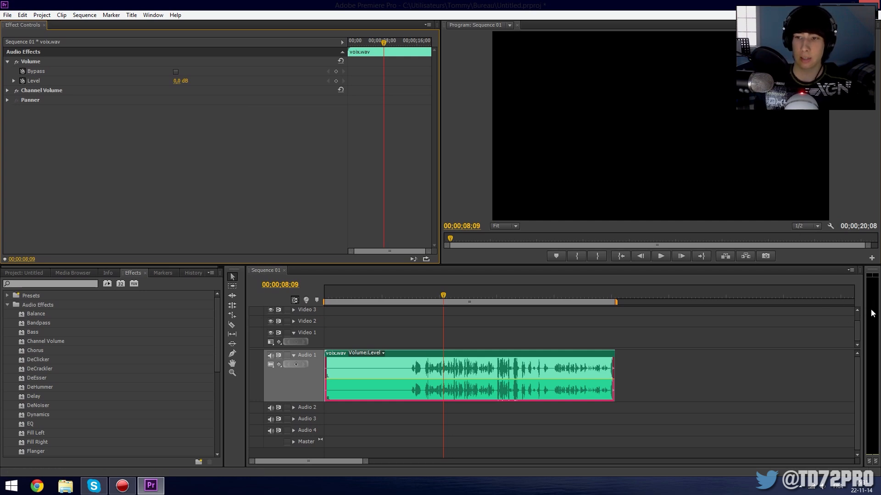
pyautogui.press('space')
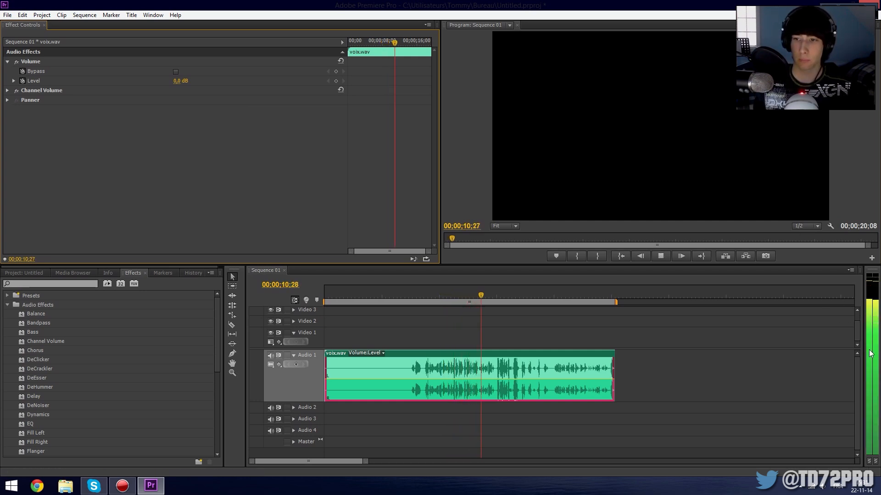
pyautogui.press('space')
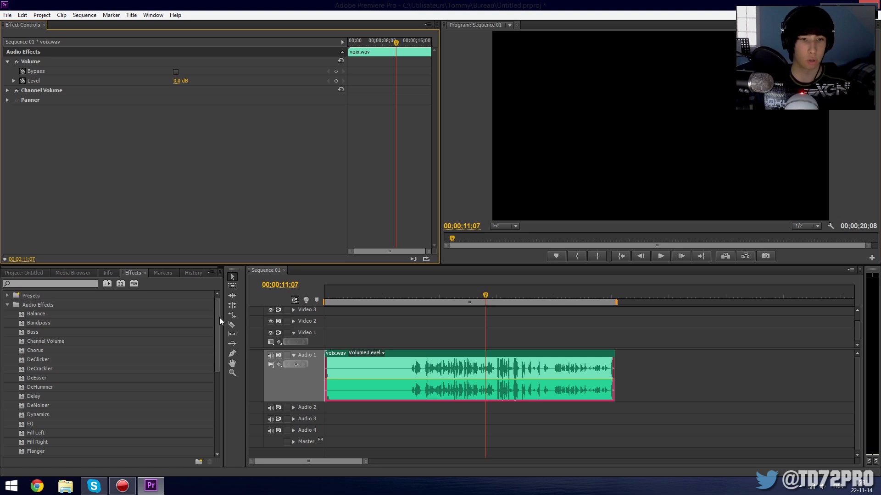
# Add the Bass effect to the voix.wav clip with a 4 dB boost, and play it from about 6.5 s.
pyautogui.moveTo(216, 310)
pyautogui.mouseDown()
pyautogui.moveTo(212, 332)
pyautogui.moveTo(205, 307)
pyautogui.mouseUp()
pyautogui.doubleClick(20, 332)
pyautogui.click(172, 120)
pyautogui.write('4')
pyautogui.press('Return')
pyautogui.press('space')
pyautogui.click(419, 294)
pyautogui.press('space')
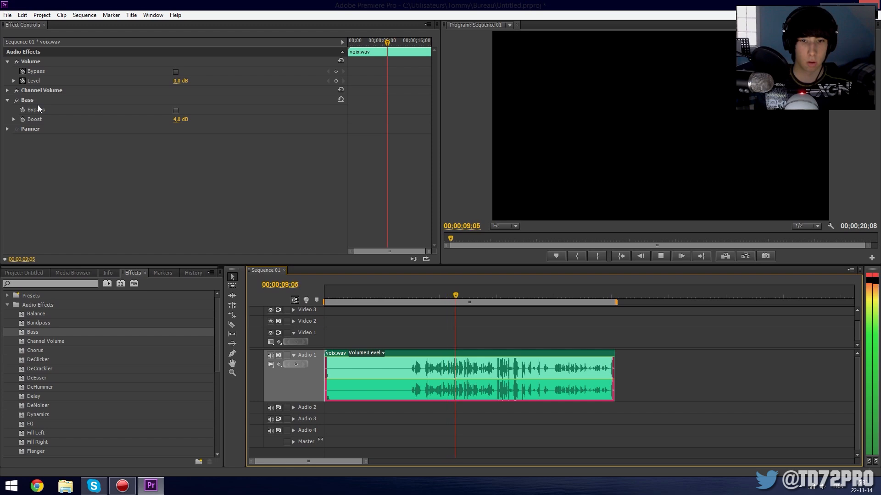
# Set the Bass effect's boost to 6 dB and play the clip from about 7 s.
pyautogui.click(178, 120)
pyautogui.write('6')
pyautogui.press('Return')
pyautogui.click(427, 296)
pyautogui.press('space')
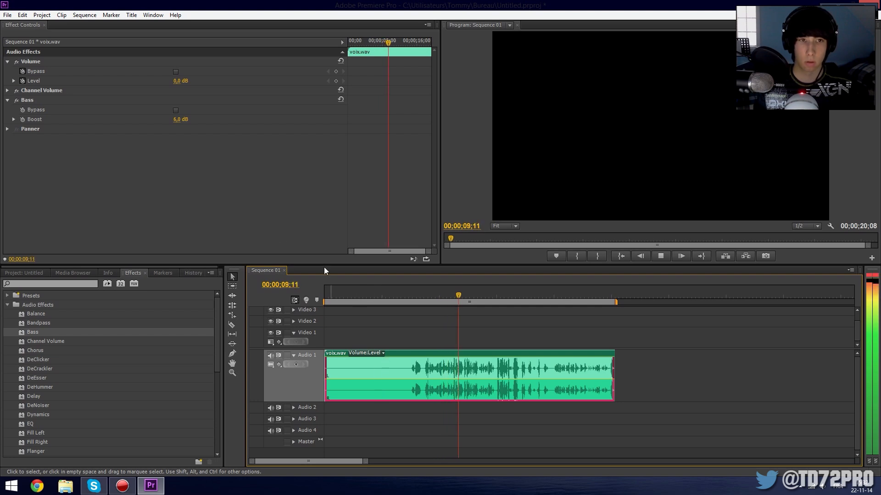
# Compare the voice with and without the Bass effect by toggling it while playing the clip from 00;00;07;03.
pyautogui.press('space')
pyautogui.click(421, 288)
pyautogui.click(424, 288)
pyautogui.press('Left')
pyautogui.click(425, 296)
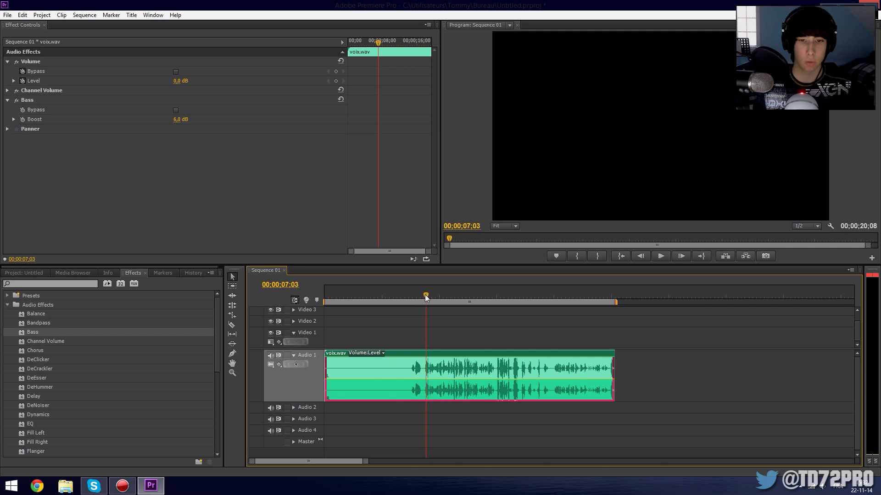
pyautogui.click(17, 101)
pyautogui.click(17, 100)
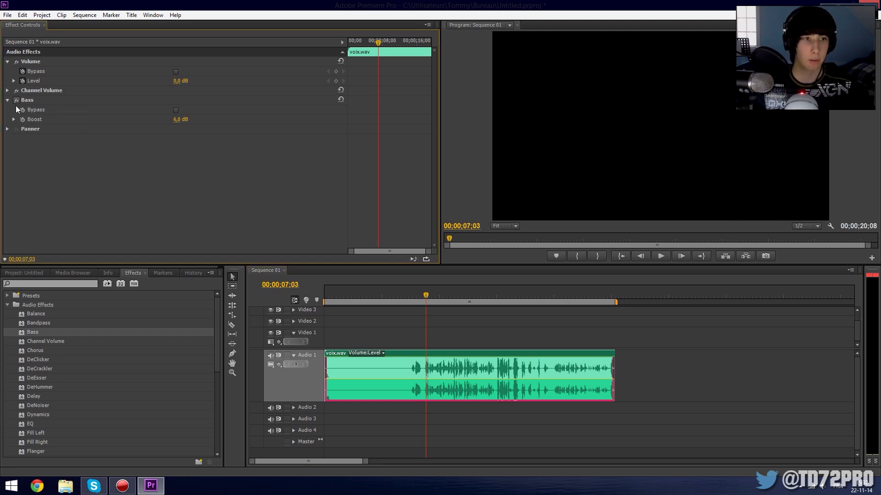
pyautogui.press('space')
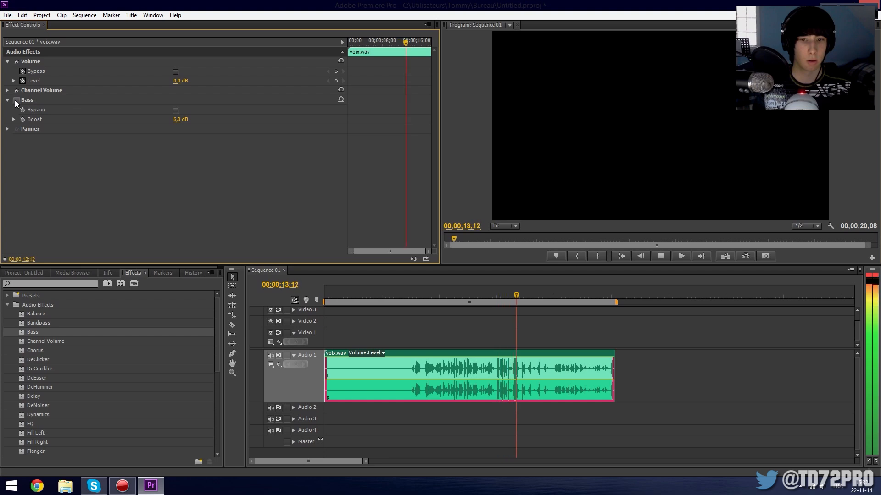
pyautogui.press('space')
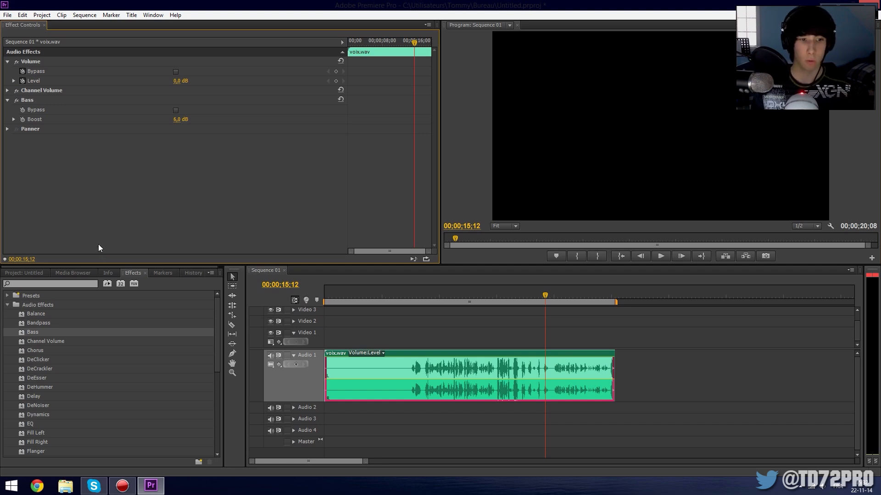
# Add the EQ effect to the voix.wav clip after the Bass effect.
pyautogui.moveTo(218, 323); pyautogui.dragTo(224, 354)
pyautogui.click(34, 358)
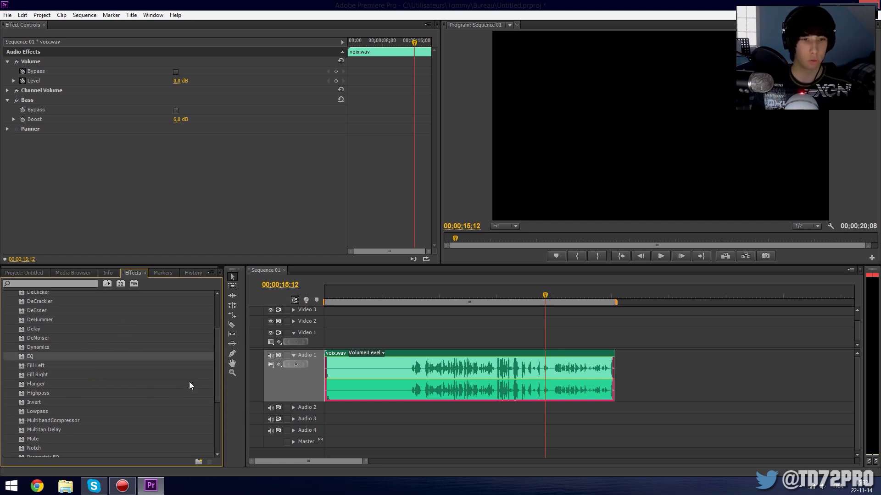
pyautogui.moveTo(217, 360); pyautogui.dragTo(218, 334)
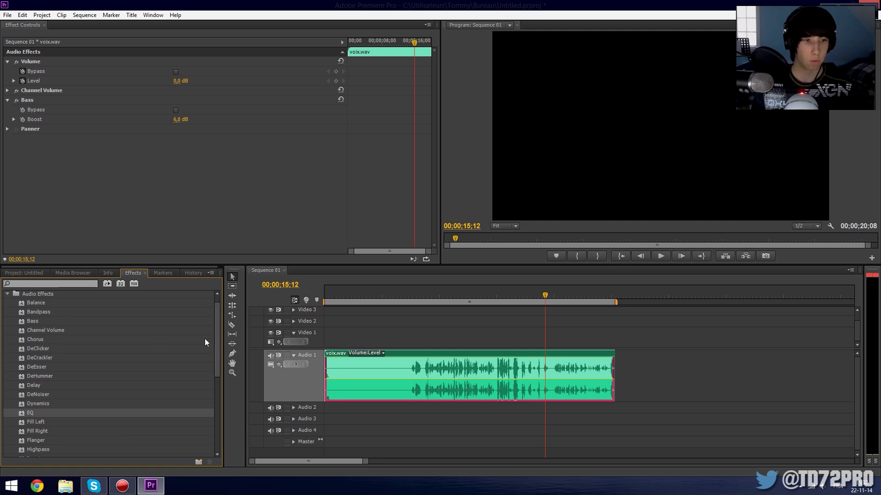
pyautogui.moveTo(30, 416); pyautogui.dragTo(20, 158)
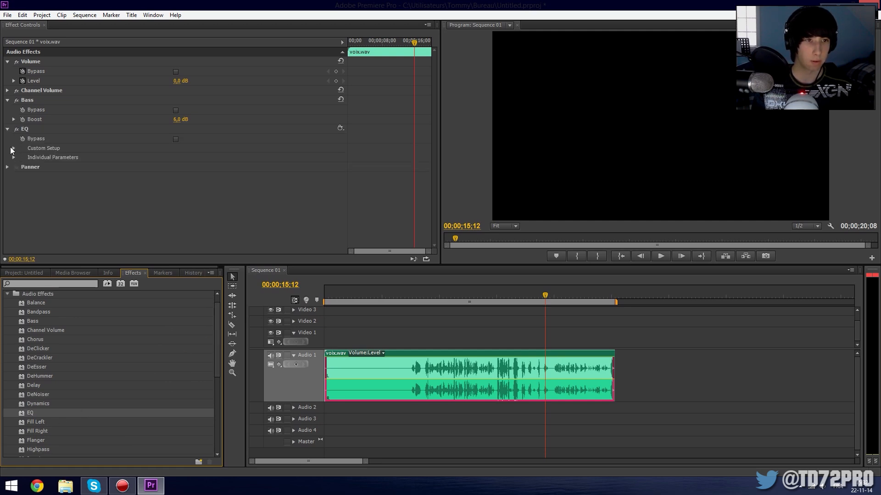
# Inspect the EQ effect's custom setup and remove the EQ effect from the voix.wav clip.
pyautogui.click(12, 148)
pyautogui.scroll(-2, 79, 173)
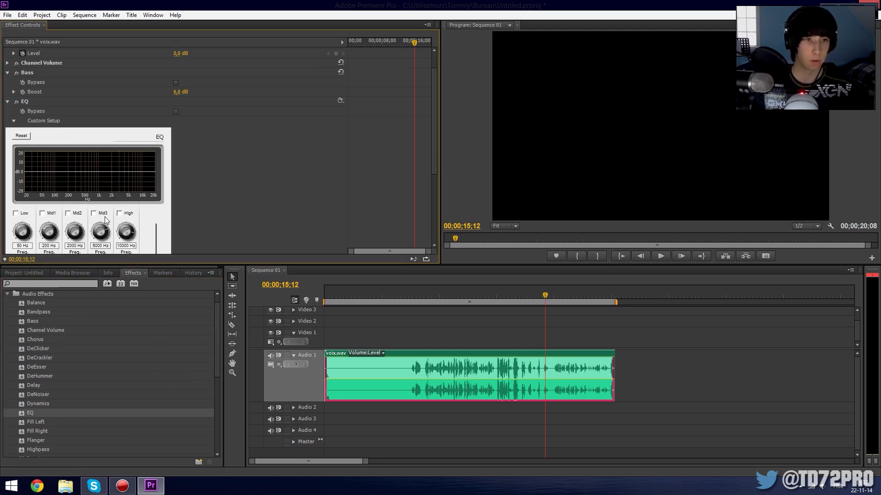
pyautogui.click(24, 97)
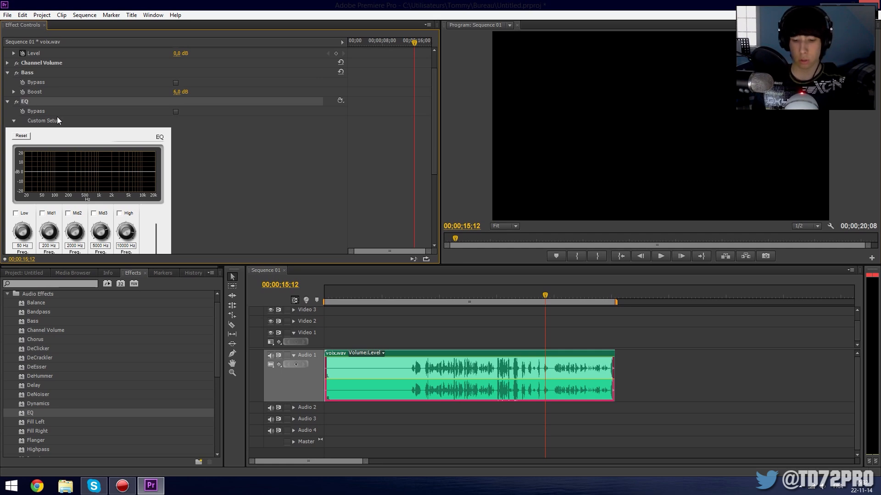
pyautogui.press('Delete')
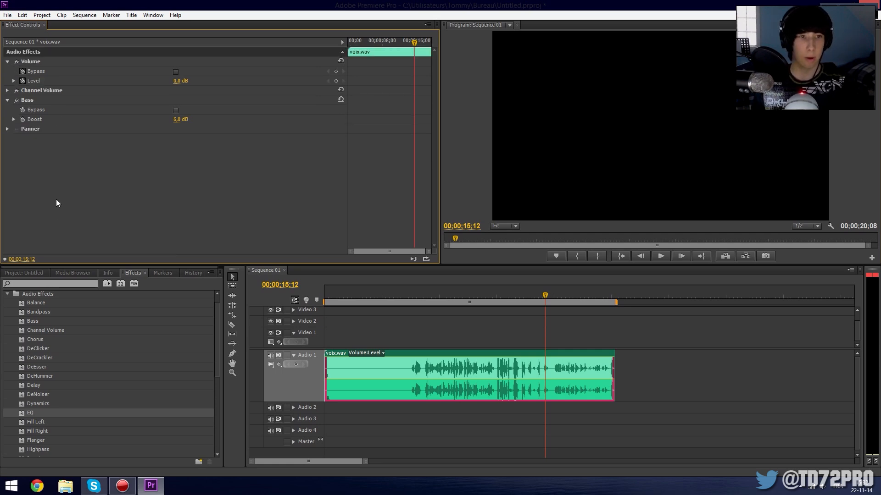
pyautogui.click(44, 347)
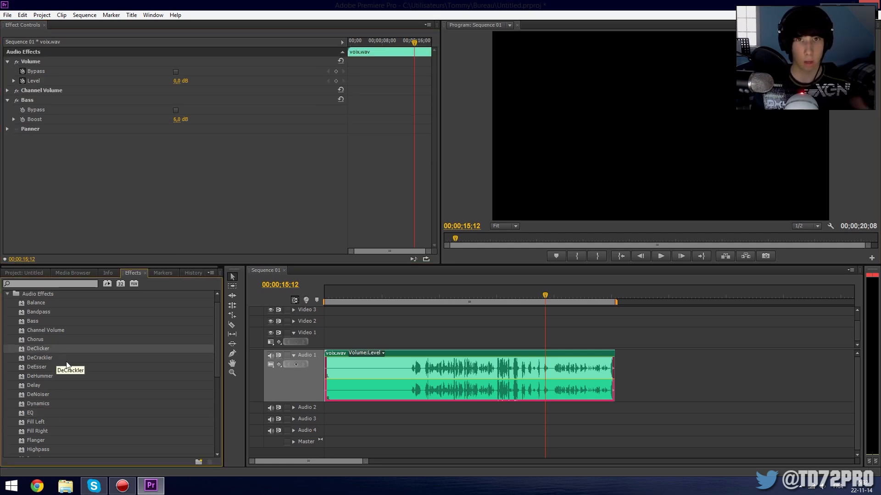
pyautogui.click(64, 375)
pyautogui.click(55, 366)
pyautogui.click(80, 357)
pyautogui.click(86, 350)
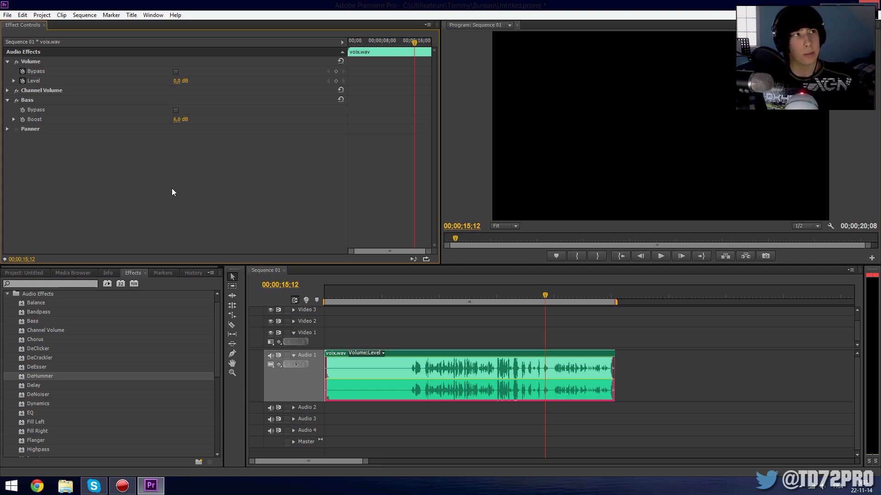
# Play the voix.wav clip with the Bass effect from about 8 s and stop at about 12 s.
pyautogui.click(445, 293)
pyautogui.click(660, 256)
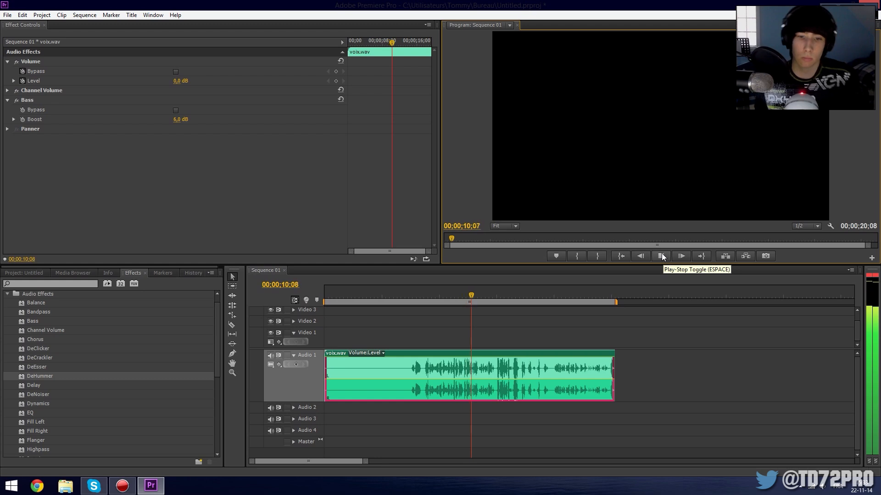
pyautogui.click(662, 253)
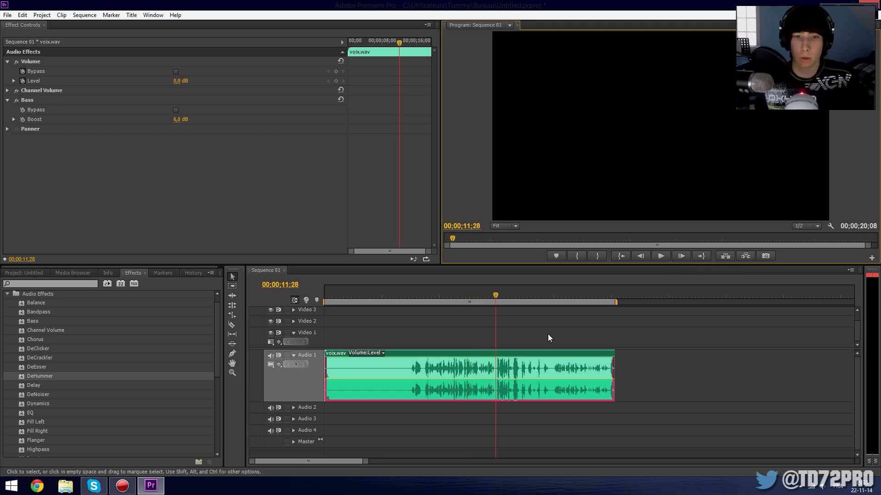